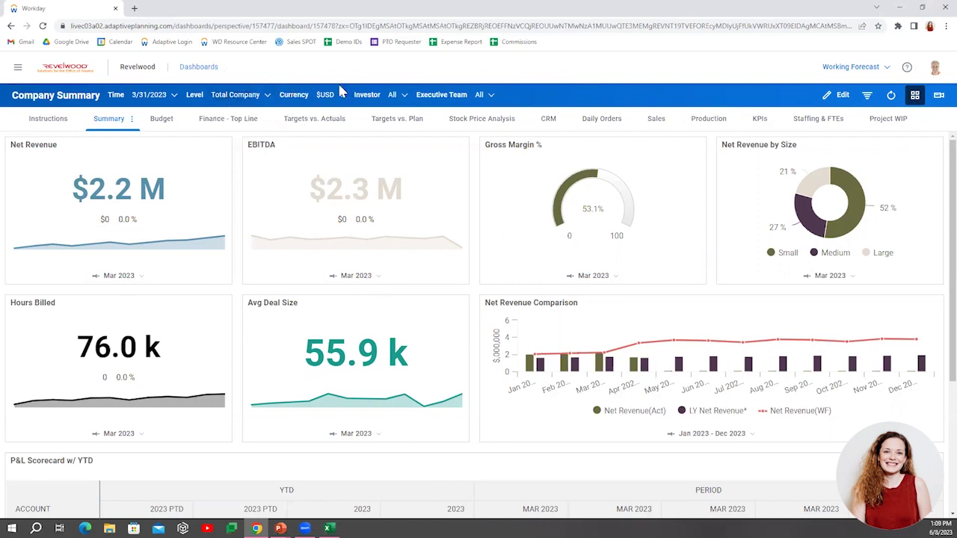
Step: Filter the dashboard's level to Department 1 under Company A, Operations, United States
click(264, 97)
drag(424, 338, 515, 386)
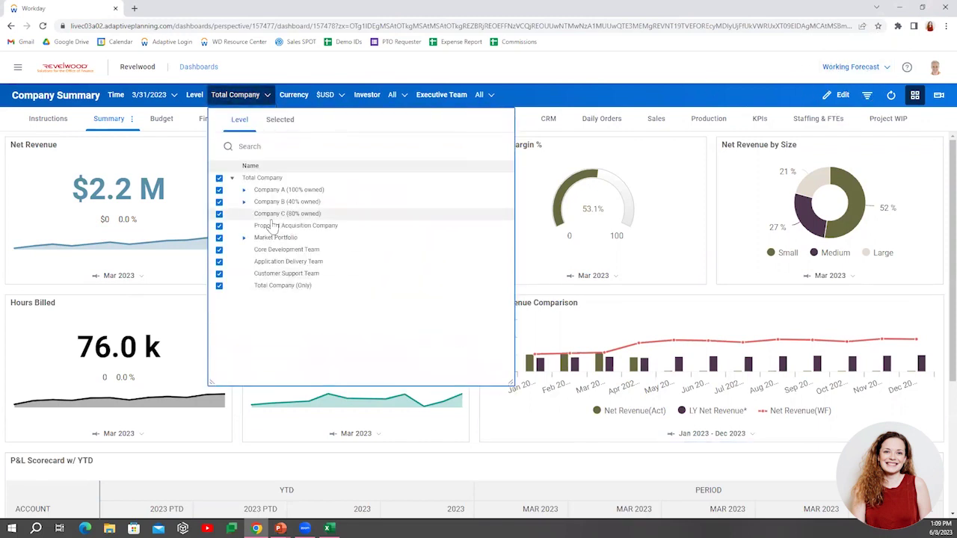
click(244, 190)
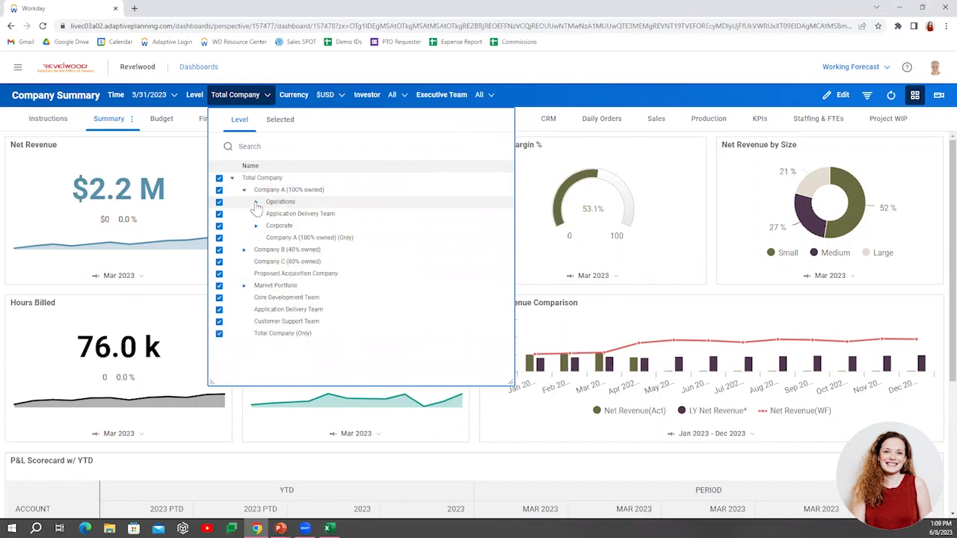
click(256, 203)
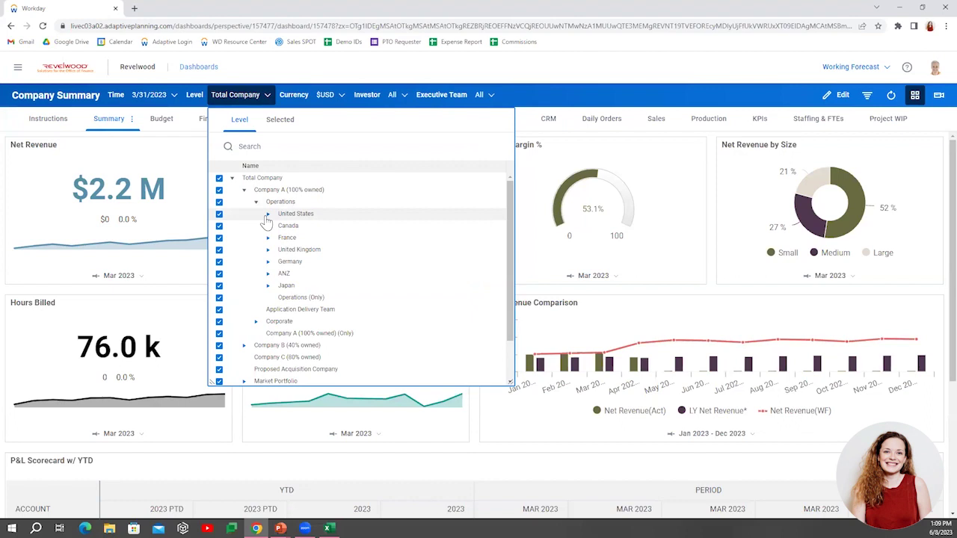
click(267, 214)
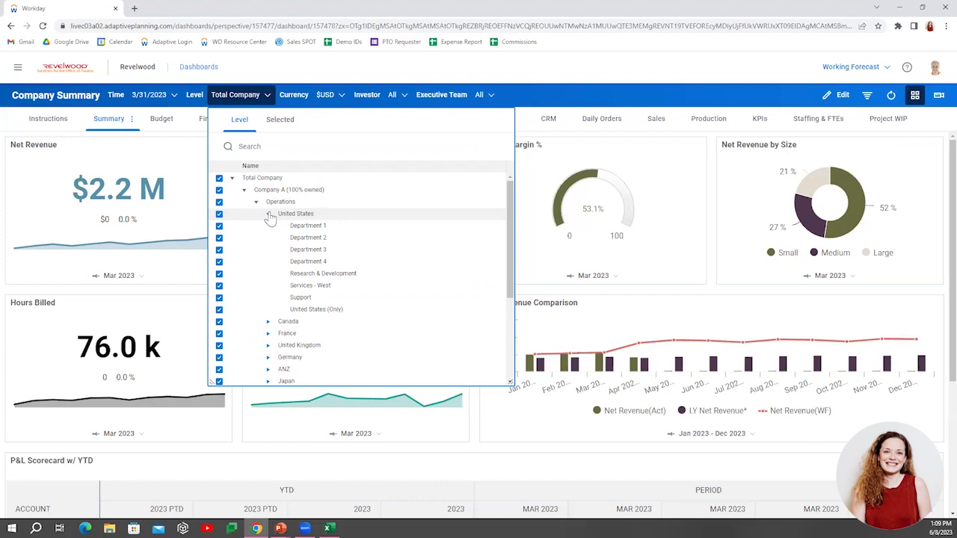
click(219, 226)
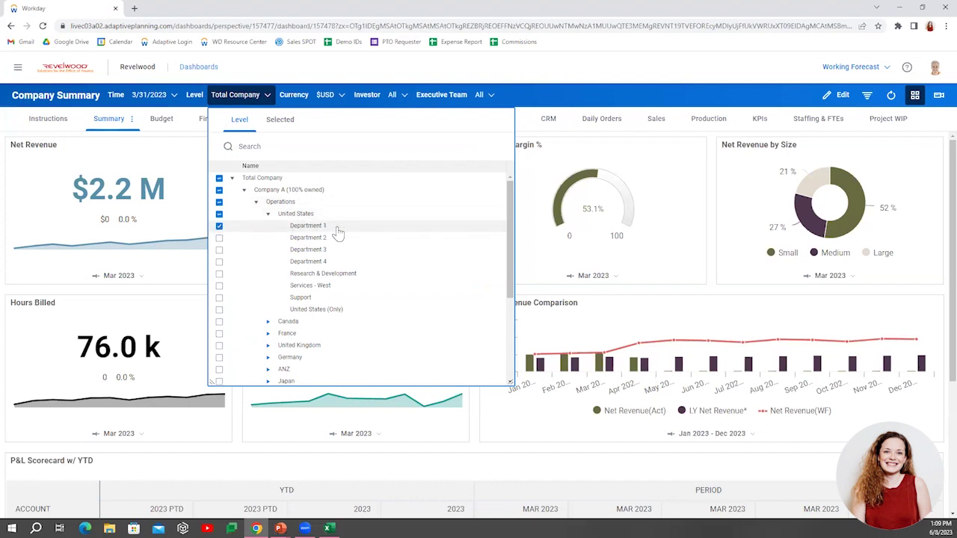
click(528, 96)
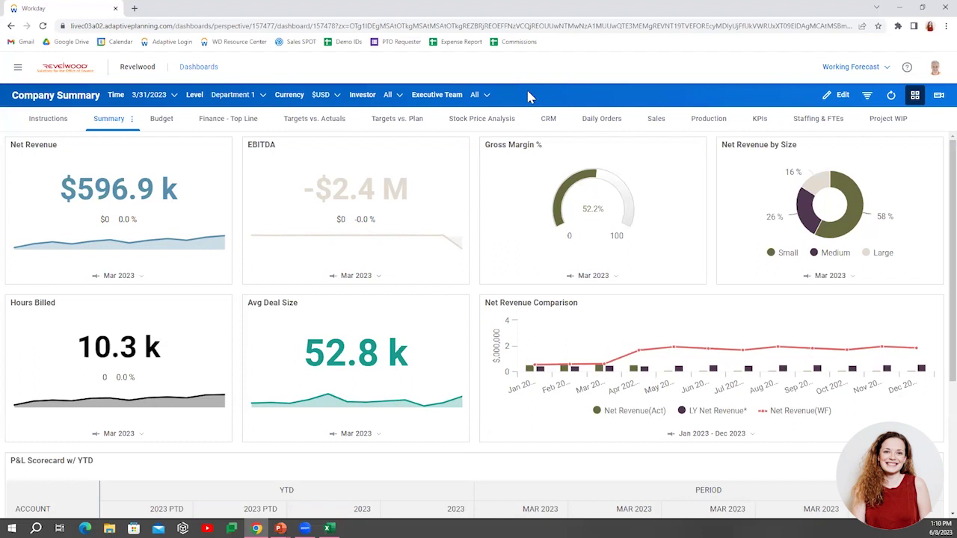
Step: Reset the dashboard's level filter to Total Company
click(261, 95)
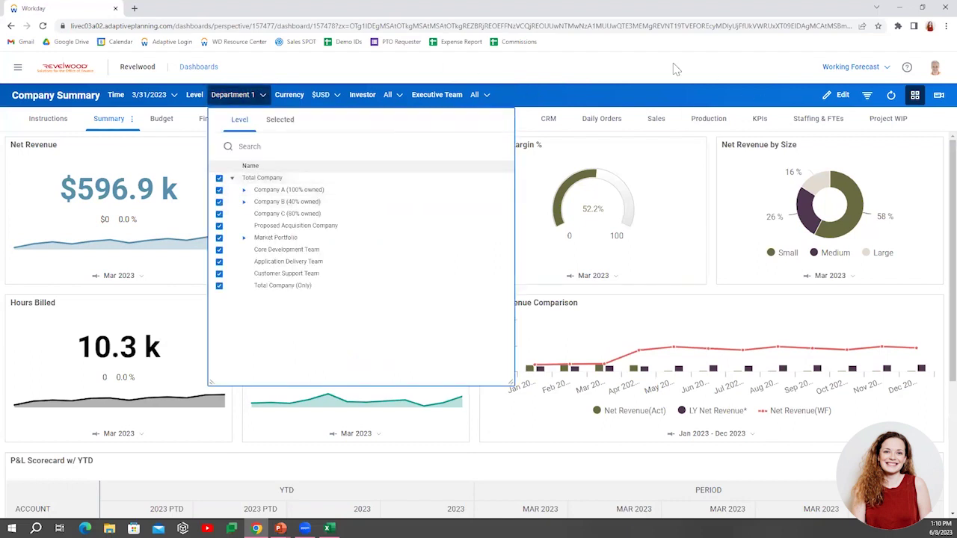
click(658, 78)
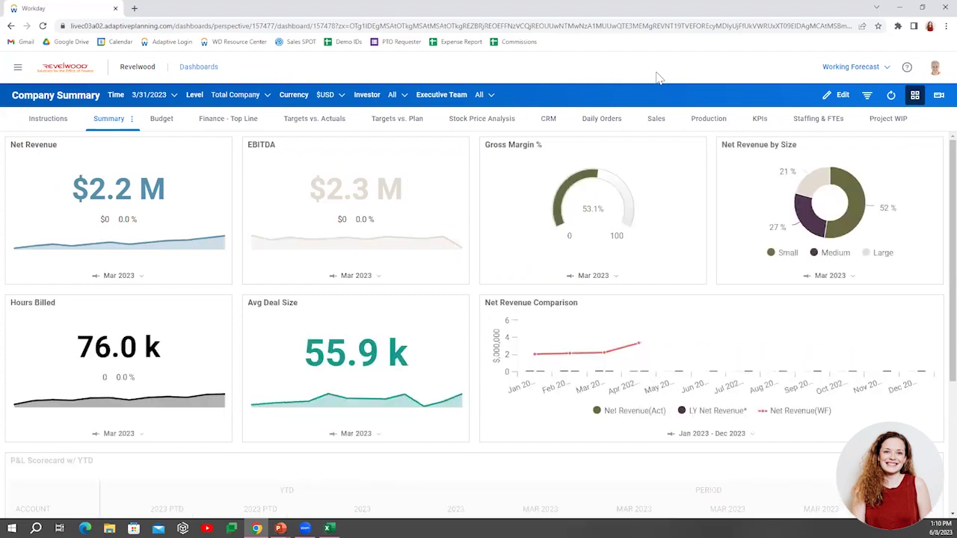
Step: Review the available plan versions and the application's main navigation areas
click(884, 73)
drag(893, 279, 903, 304)
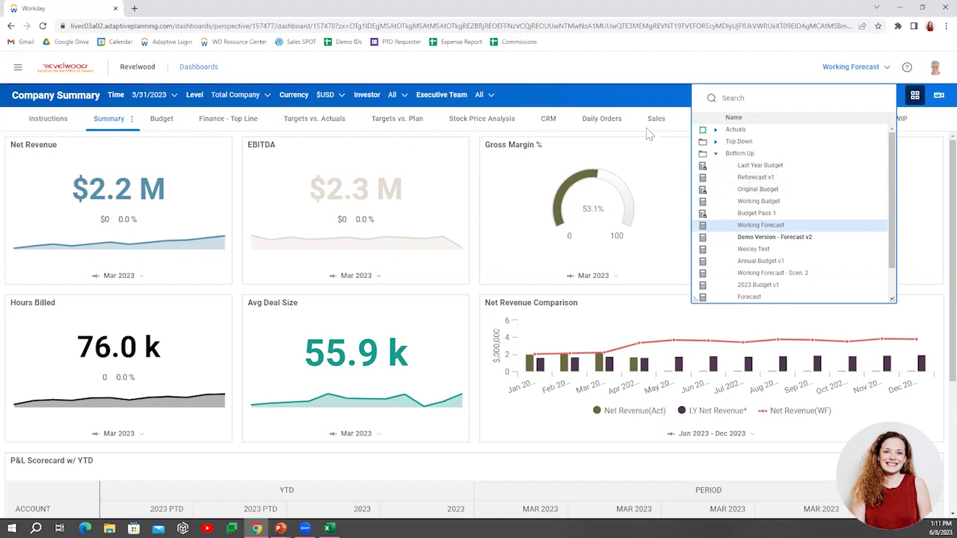
click(571, 79)
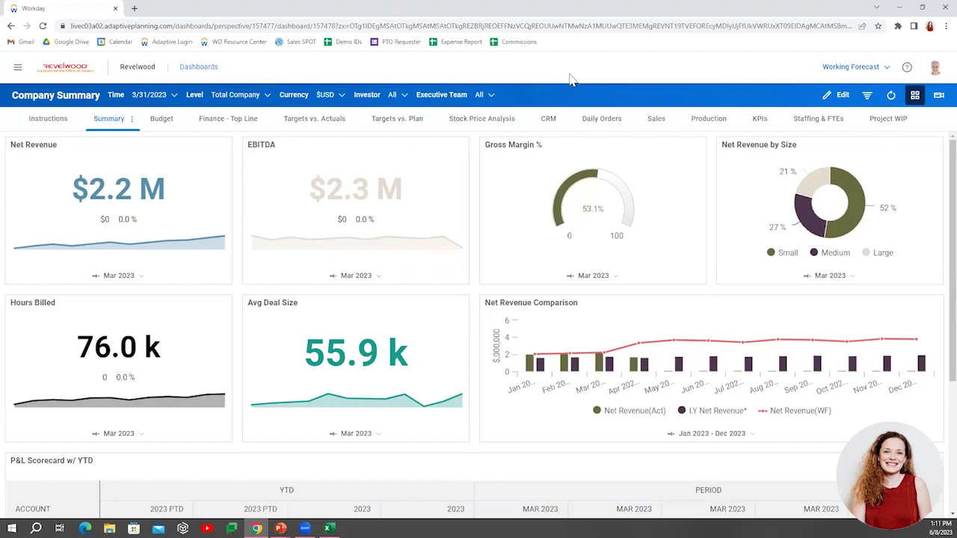
click(18, 68)
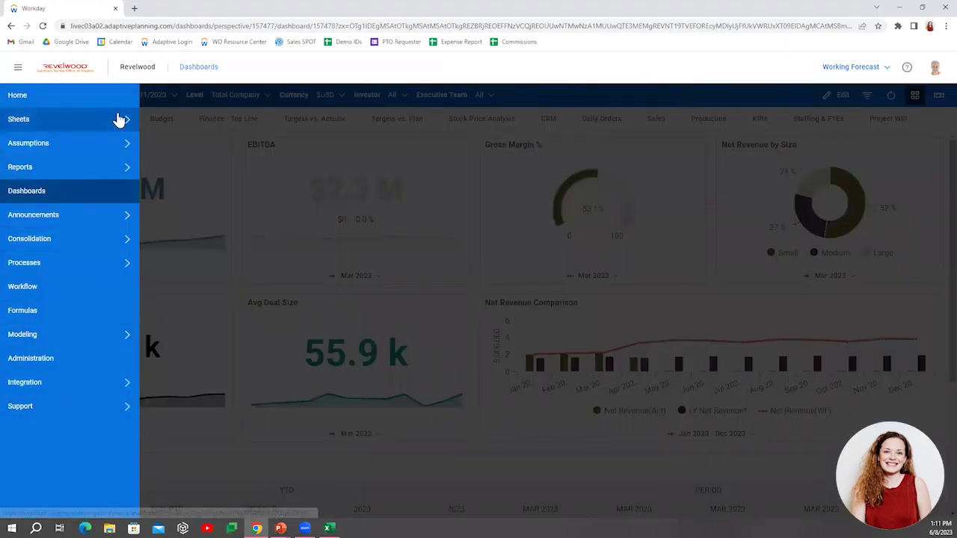
click(526, 102)
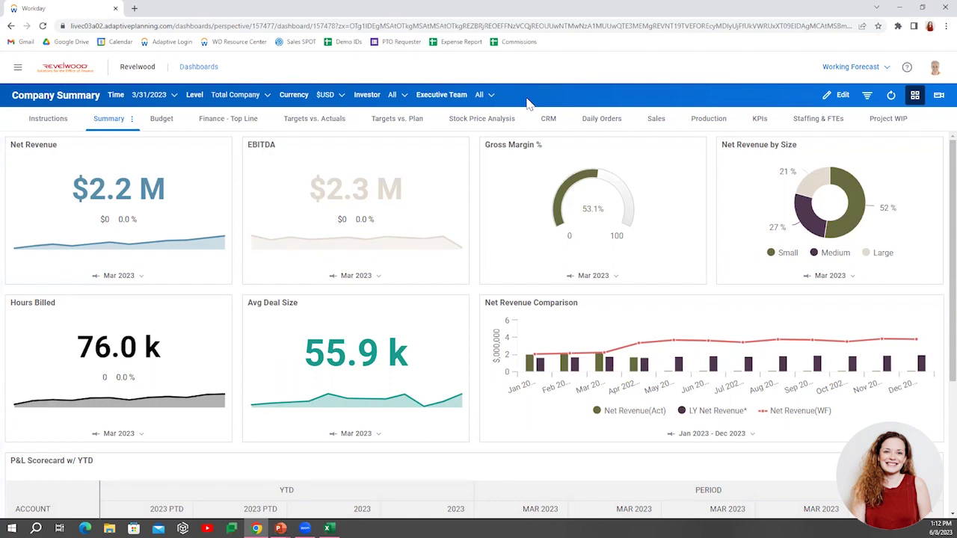
Step: Explore the data behind the Net Revenue figure, checking its source sheet and audit trail links, and close the cell explorer
right_click(134, 201)
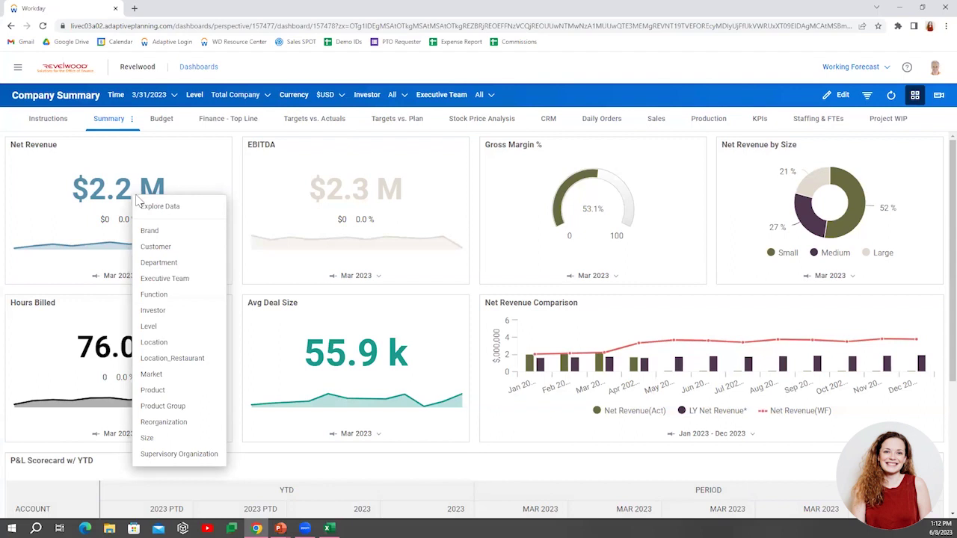
click(157, 206)
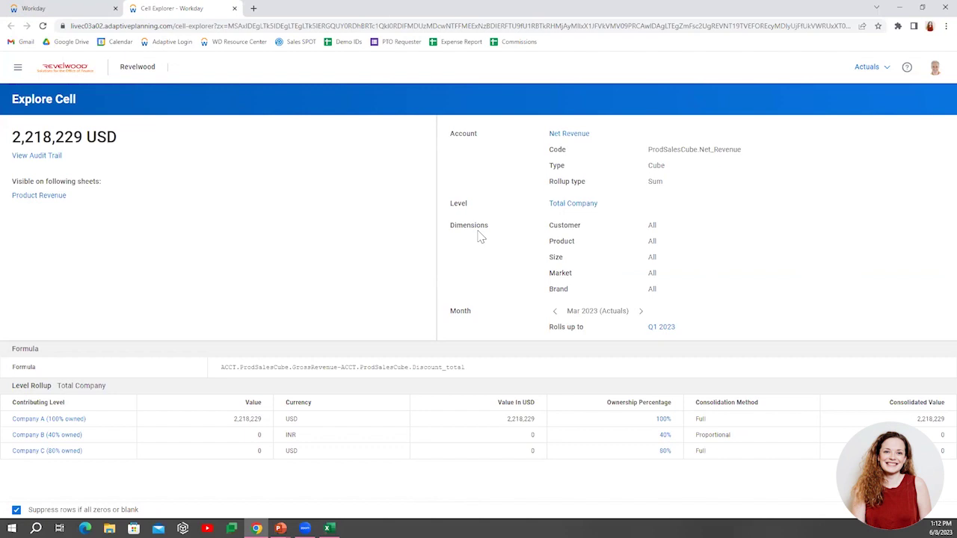
click(62, 201)
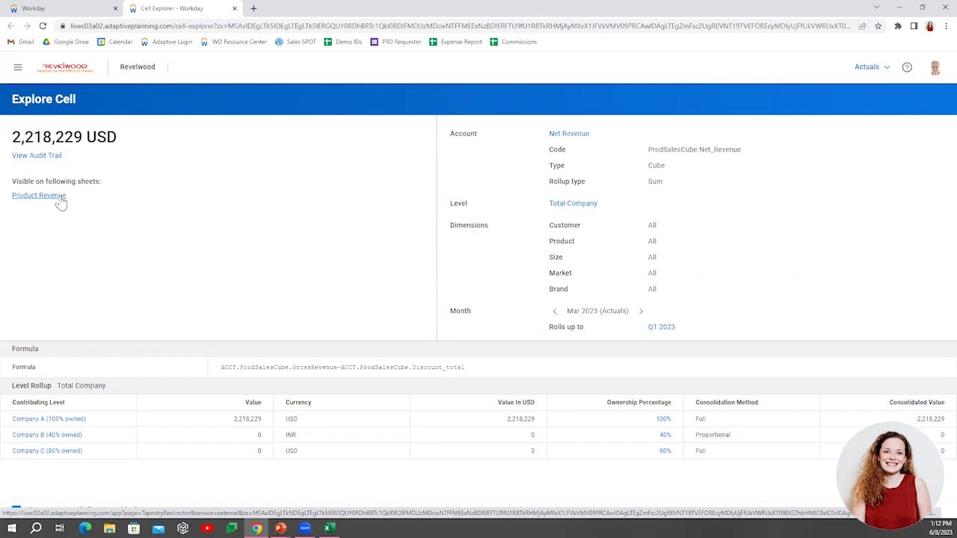
click(46, 158)
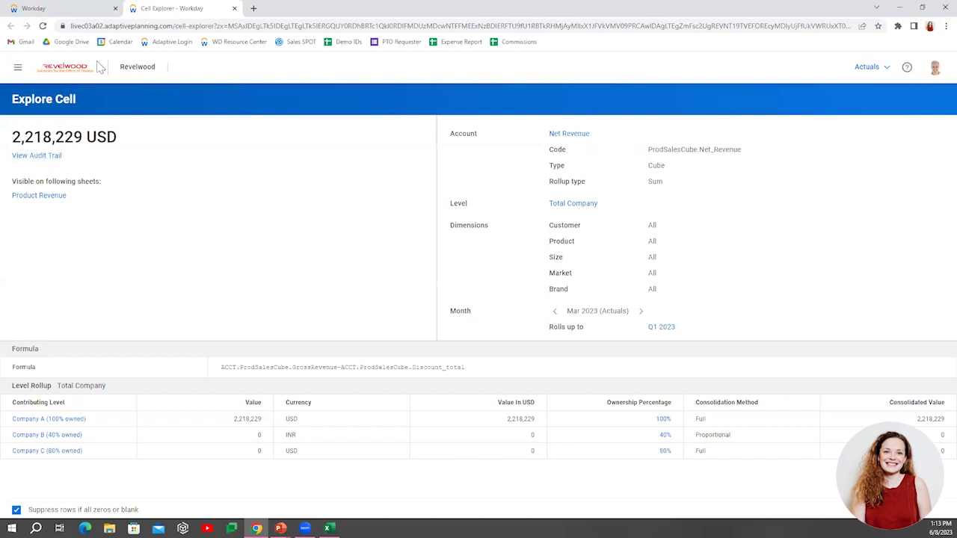
click(234, 8)
Step: Drill the Net Revenue figure down by Product Group
click(93, 187)
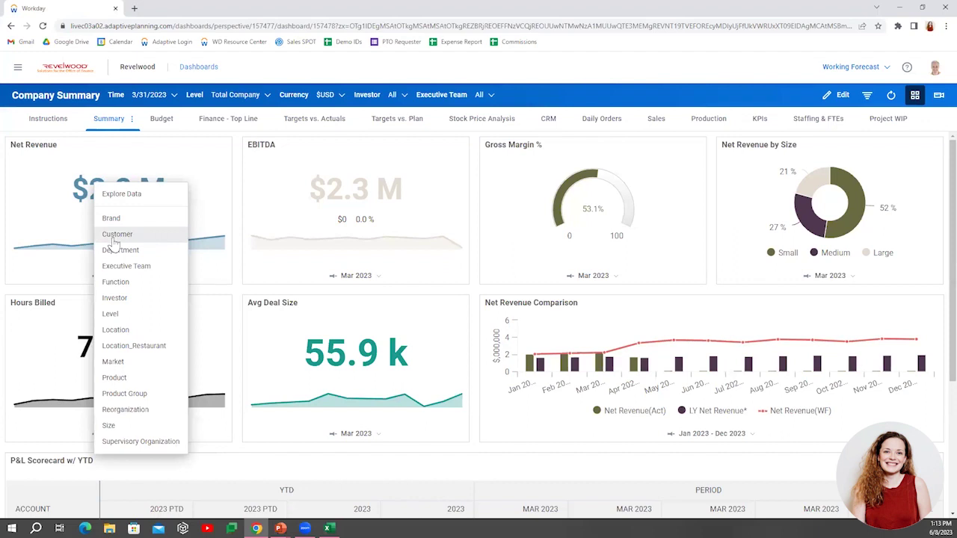
click(124, 392)
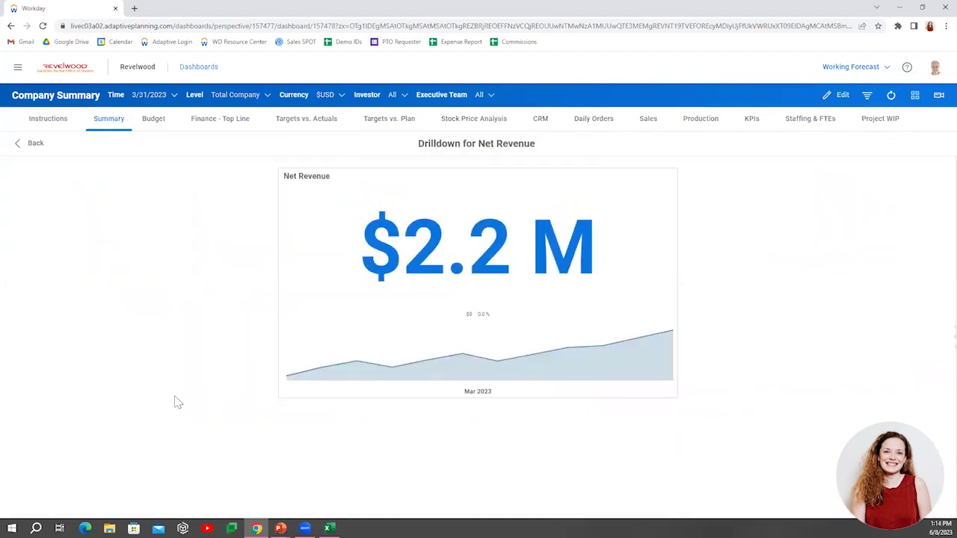
scroll(726, 419, down, 2)
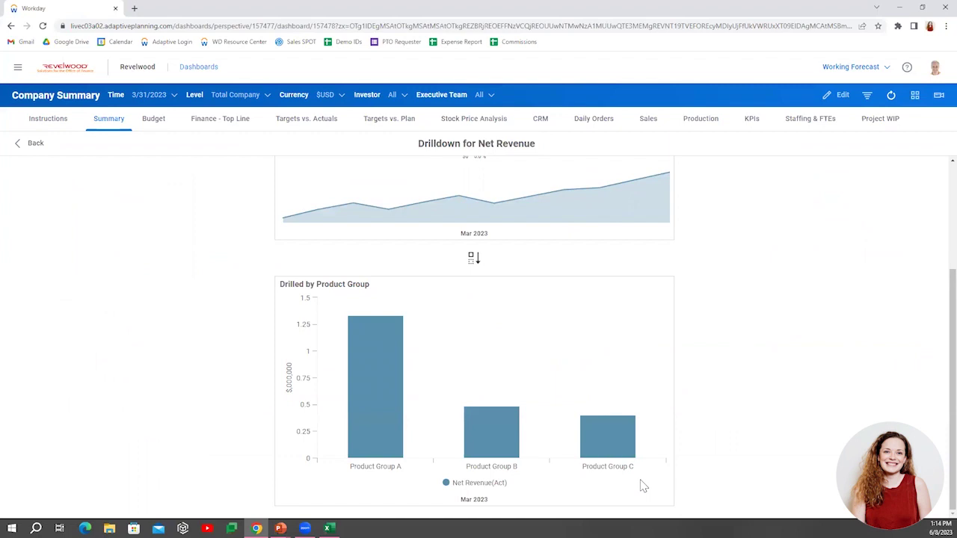
Step: Drill Product Group A down by Customer, view the further drill options for Customer 1, and return to the Summary dashboard
click(374, 405)
click(437, 197)
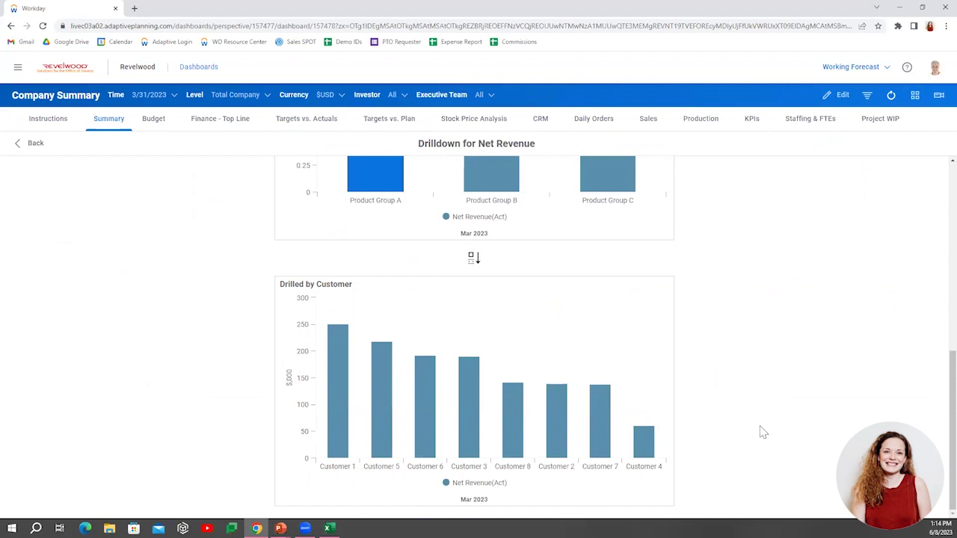
click(335, 359)
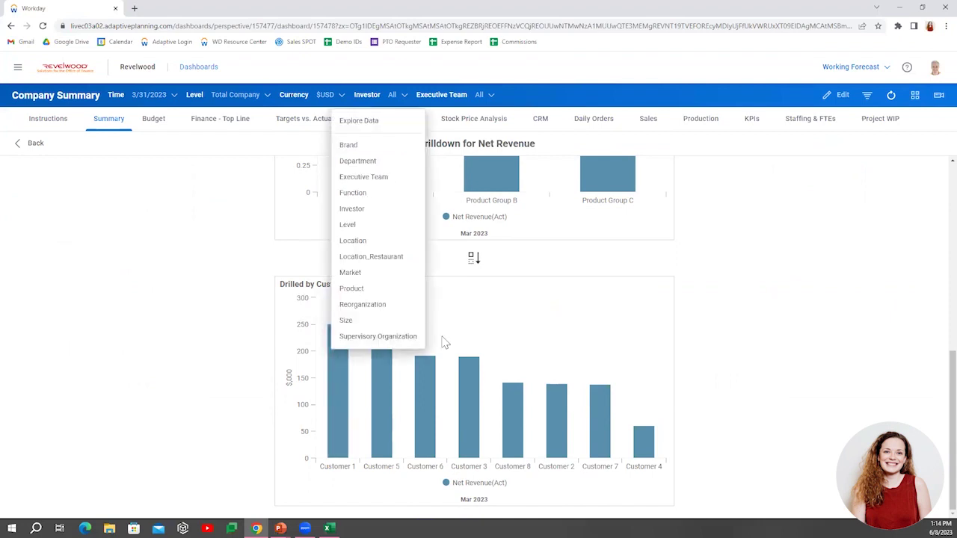
click(38, 146)
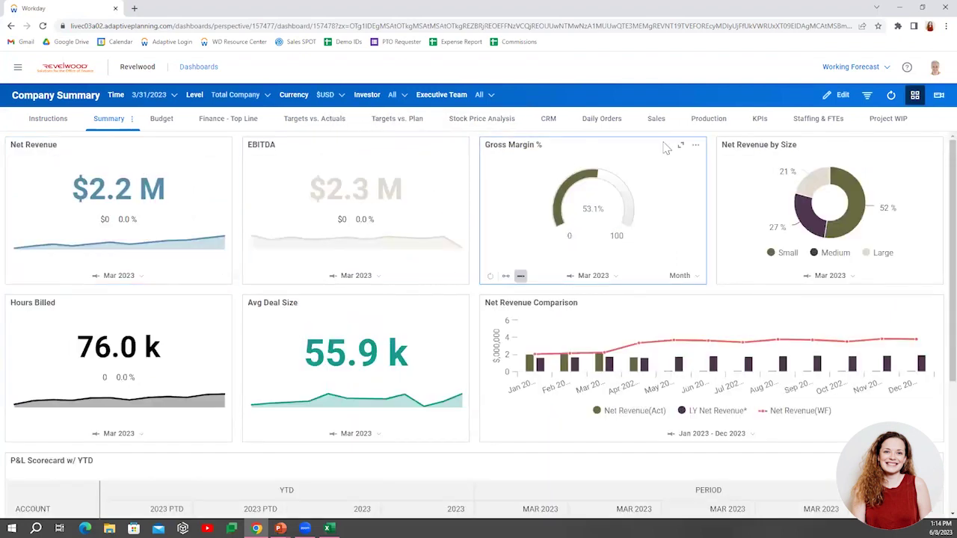
Step: Open the Sales dashboard and bring up its embedded Product Revenue sheet
click(656, 121)
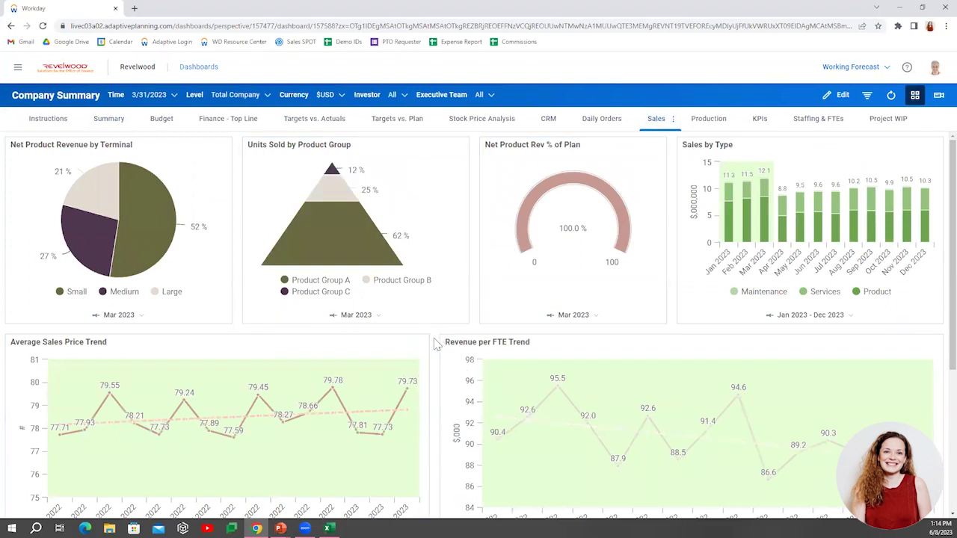
scroll(436, 344, down, 3)
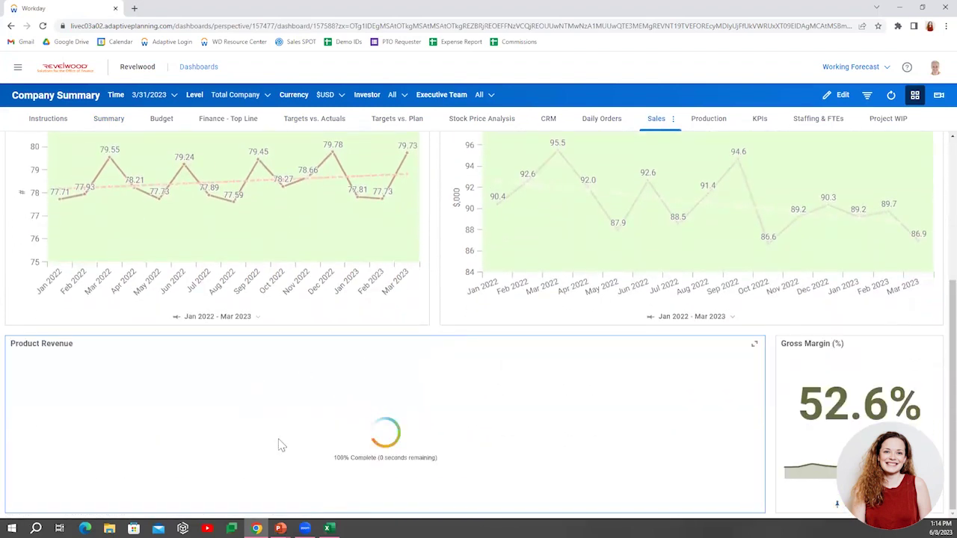
click(493, 452)
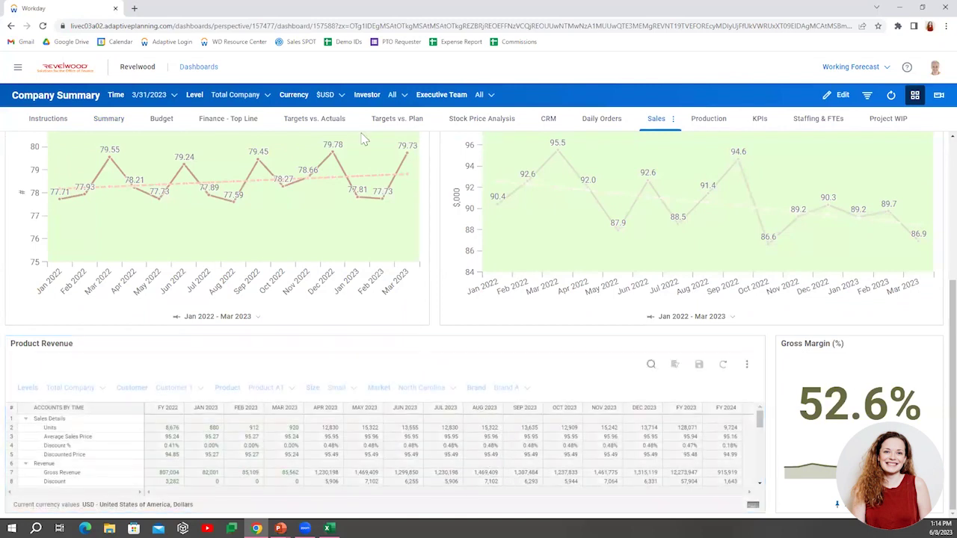
Step: Filter the Sales dashboard's level to Department 1 under Company A, Operations, United States
click(255, 96)
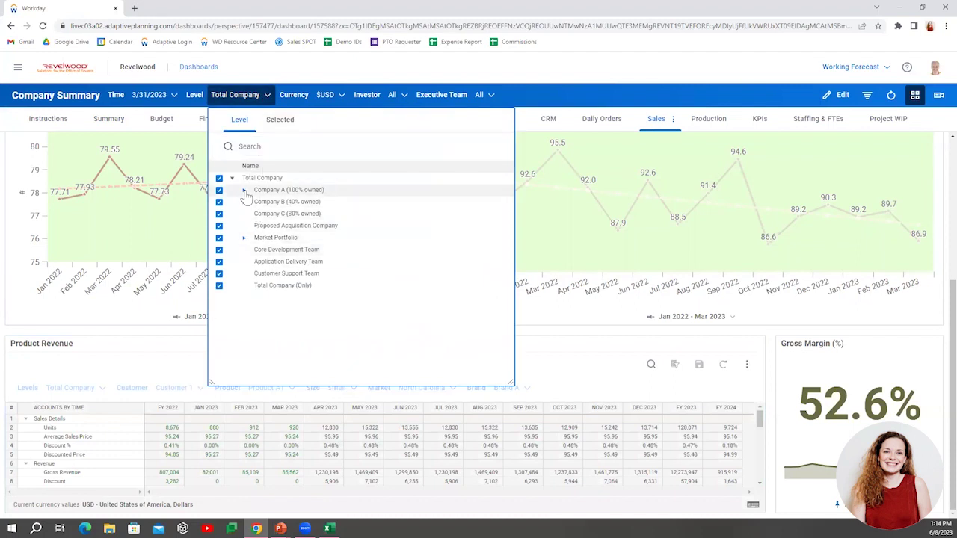
click(243, 190)
click(256, 203)
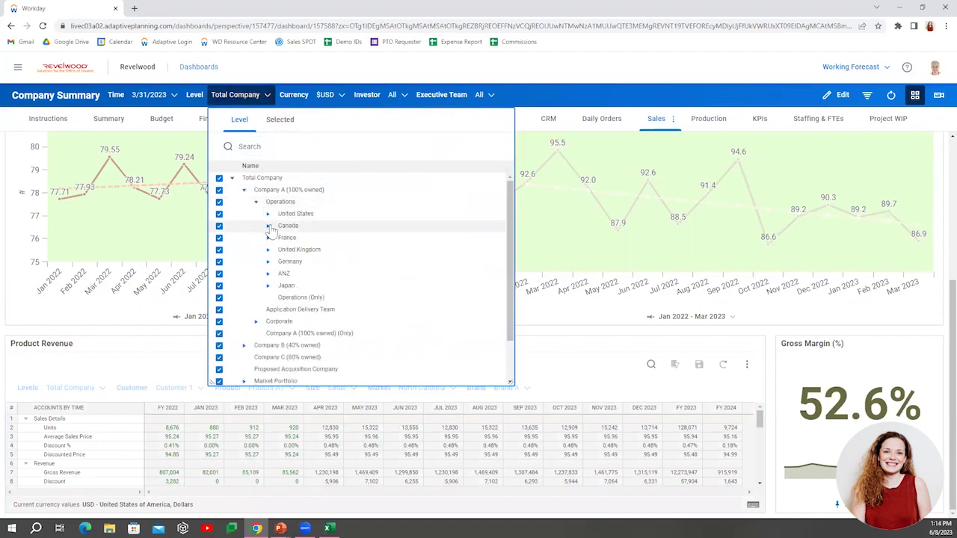
click(267, 214)
click(218, 226)
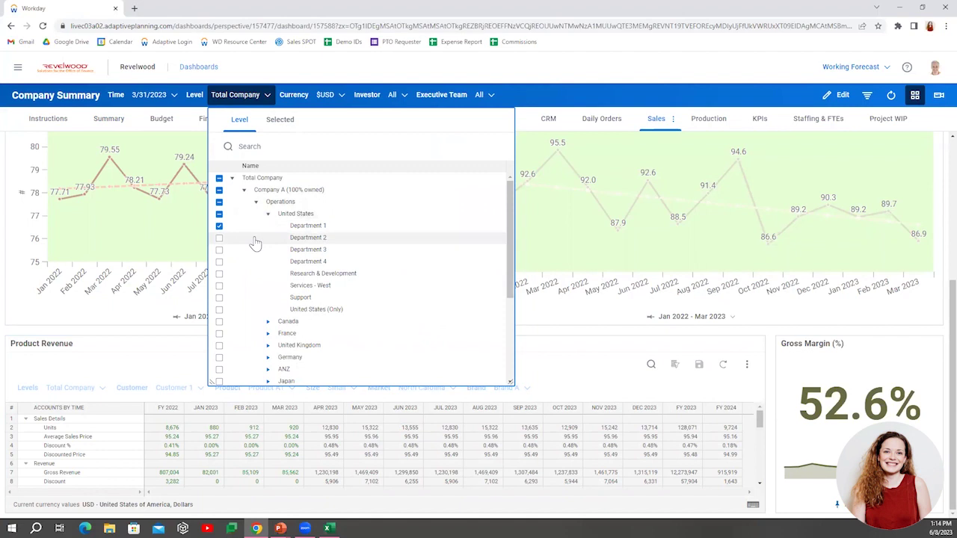
click(532, 101)
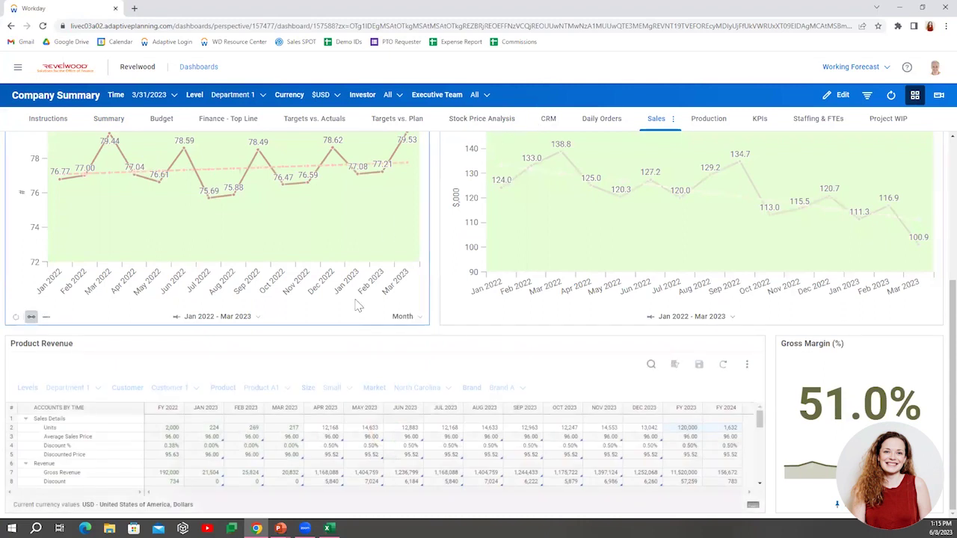
Step: Increase each Units value from April to December 2023 in the Product Revenue sheet by 5 percent, applying the adjustment individually
drag(323, 429, 642, 430)
right_click(642, 430)
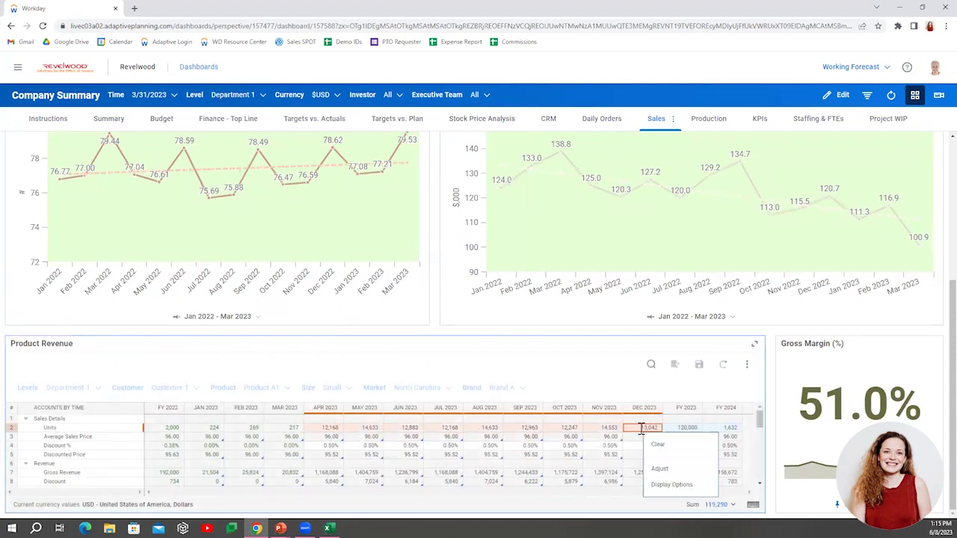
click(659, 468)
scroll(324, 433, down, 2)
click(34, 399)
click(165, 442)
text(5)
click(261, 447)
click(257, 469)
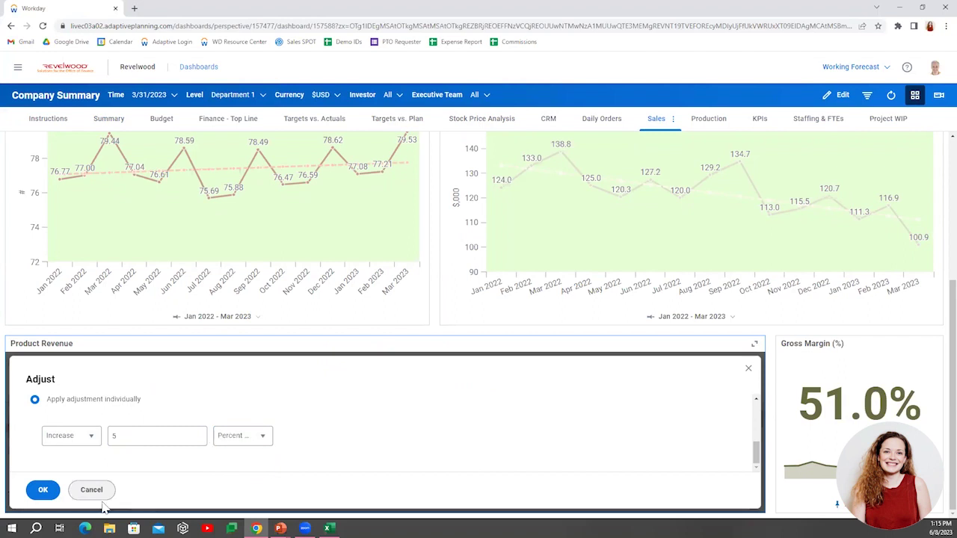
click(42, 490)
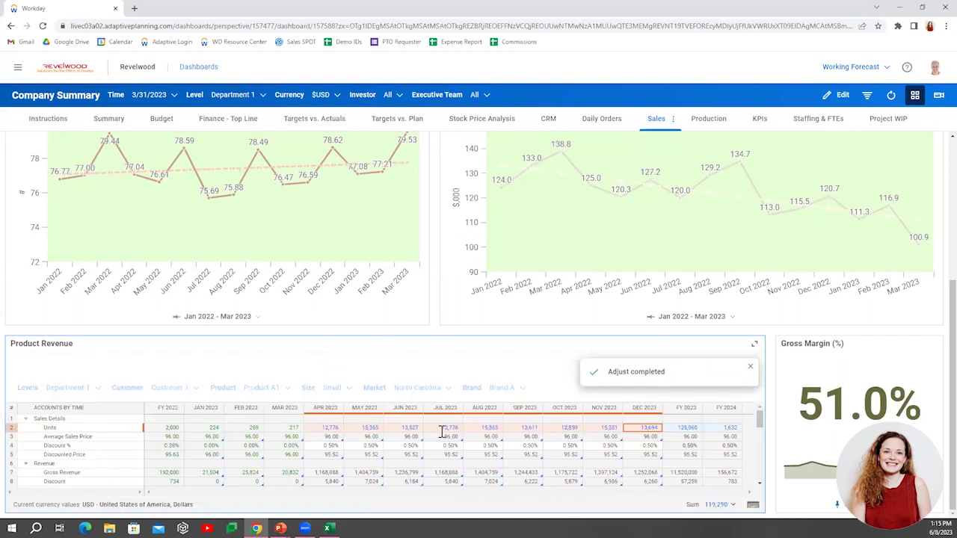
Step: Save the adjusted Product Revenue sheet and review the charts on the Sales dashboard
click(652, 427)
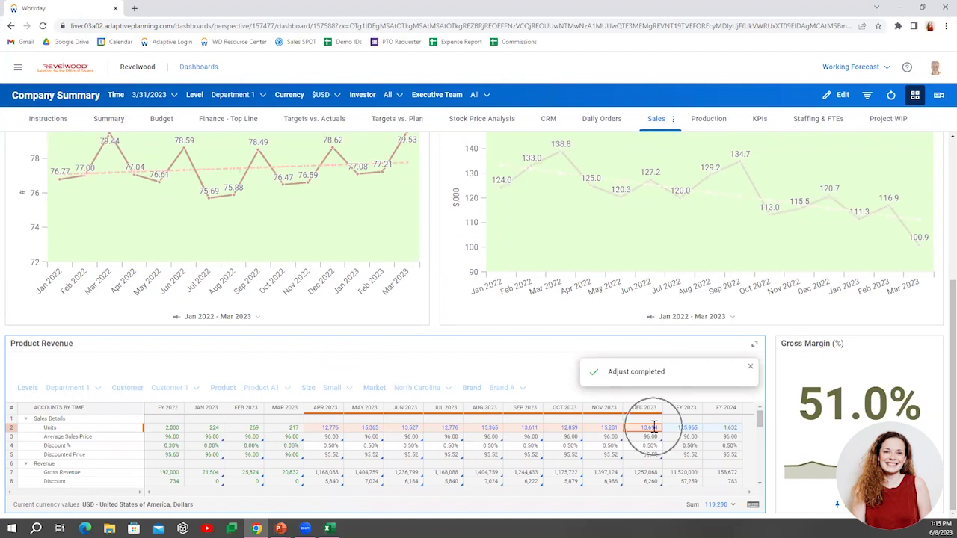
click(749, 365)
click(698, 364)
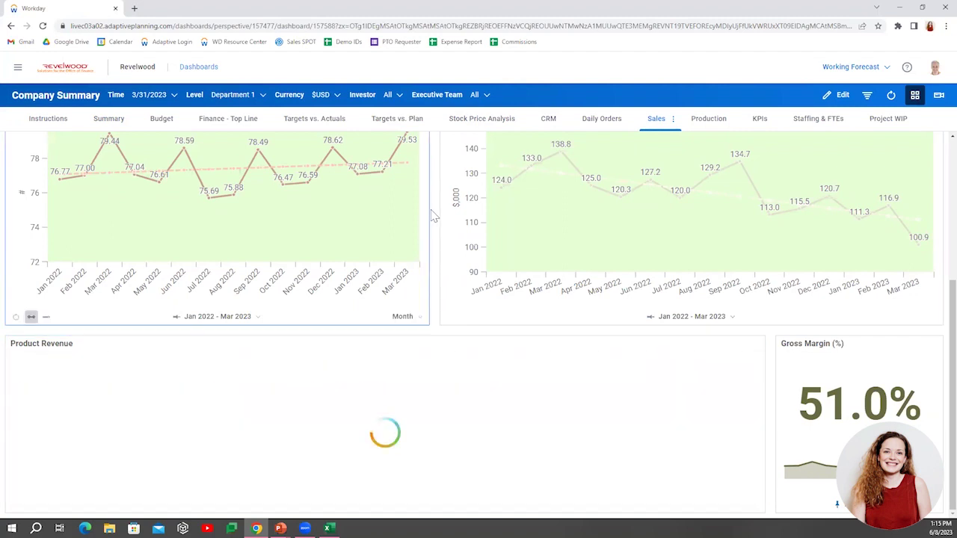
scroll(430, 217, up, 3)
scroll(430, 217, up, 1)
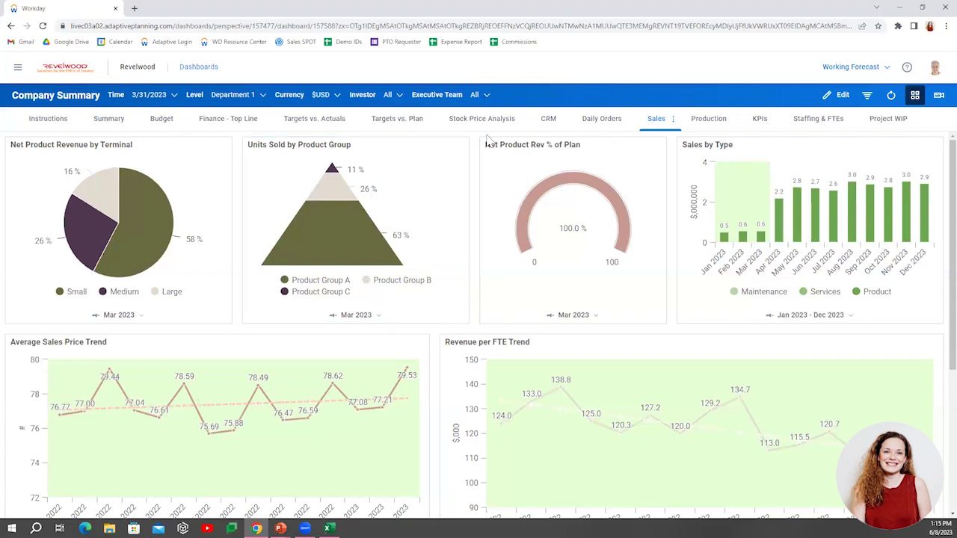
Step: Put the Sales dashboard into editing and add a column chart beneath the Product Revenue sheet
scroll(475, 148, down, 3)
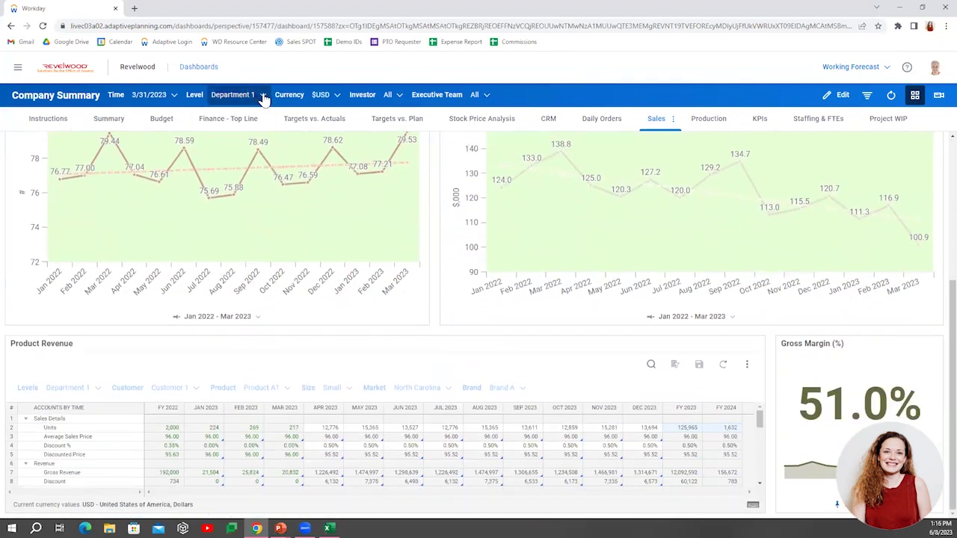
scroll(673, 209, up, 3)
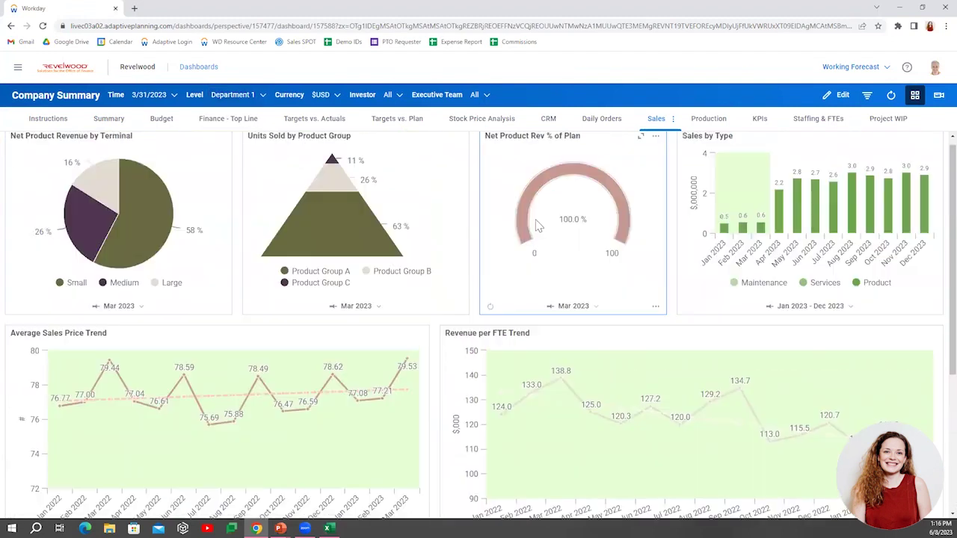
click(837, 97)
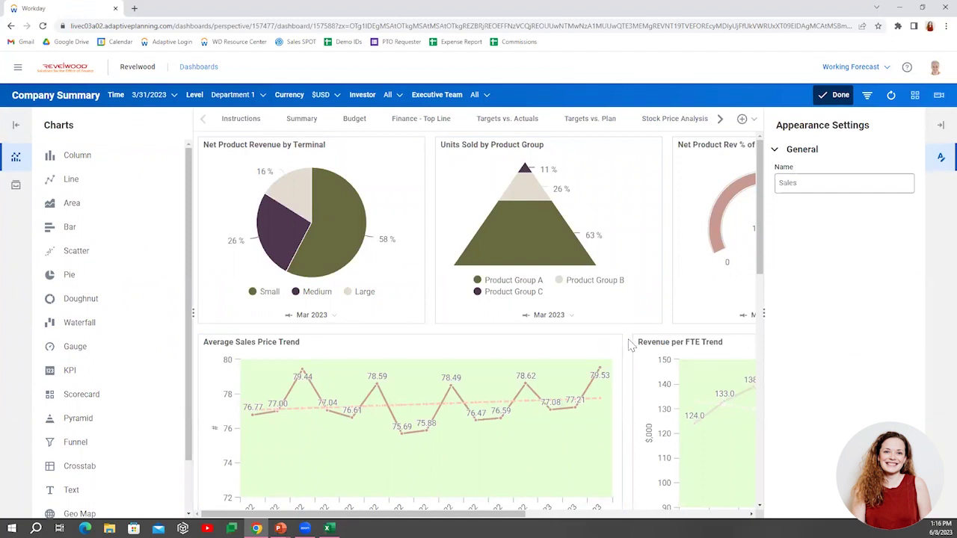
scroll(631, 345, down, 5)
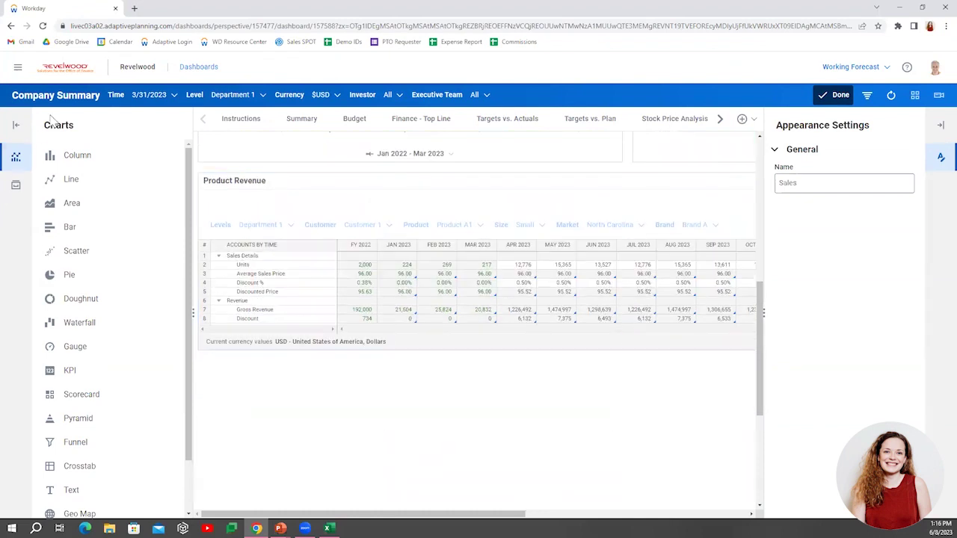
drag(112, 164, 253, 398)
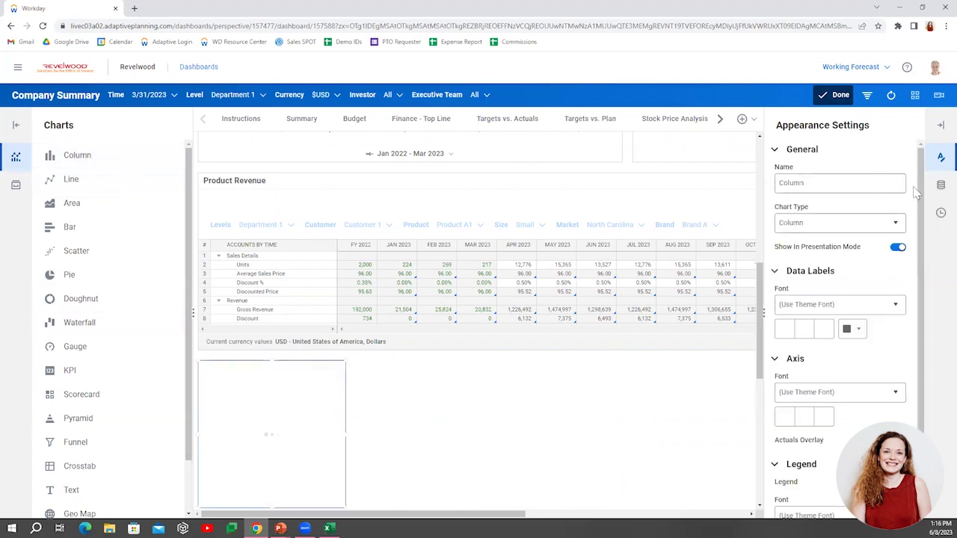
Step: Browse the account groups available as data for the column chart, including the modeled accounts
click(940, 187)
click(793, 189)
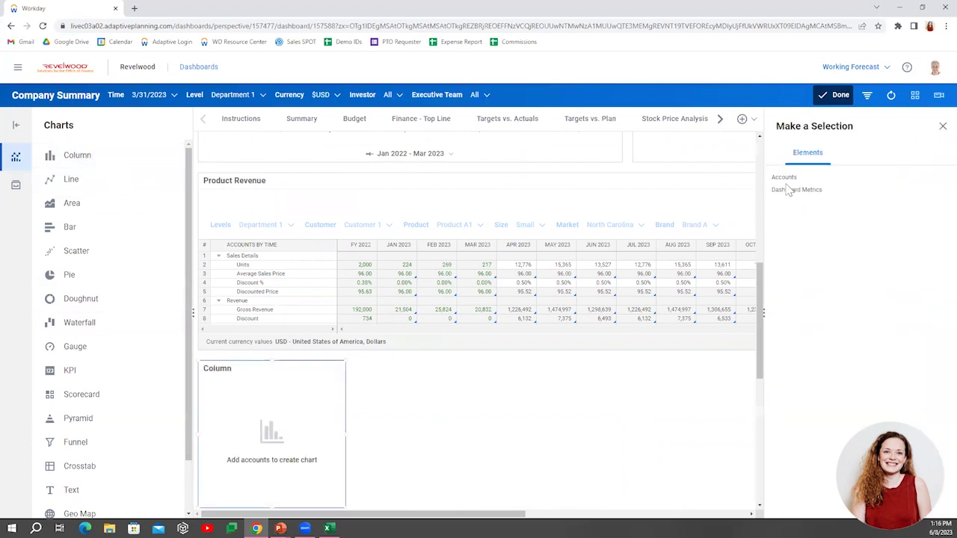
click(783, 178)
click(808, 222)
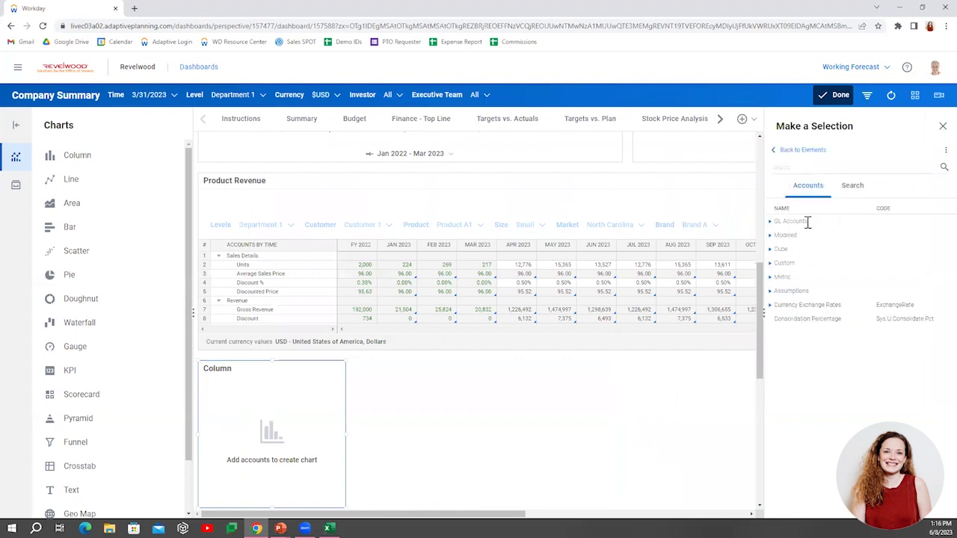
click(770, 238)
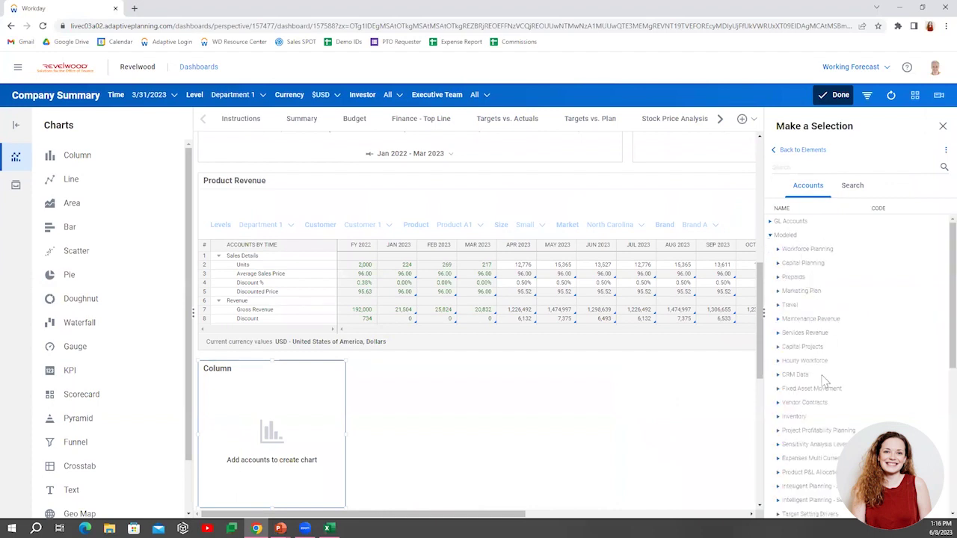
click(773, 236)
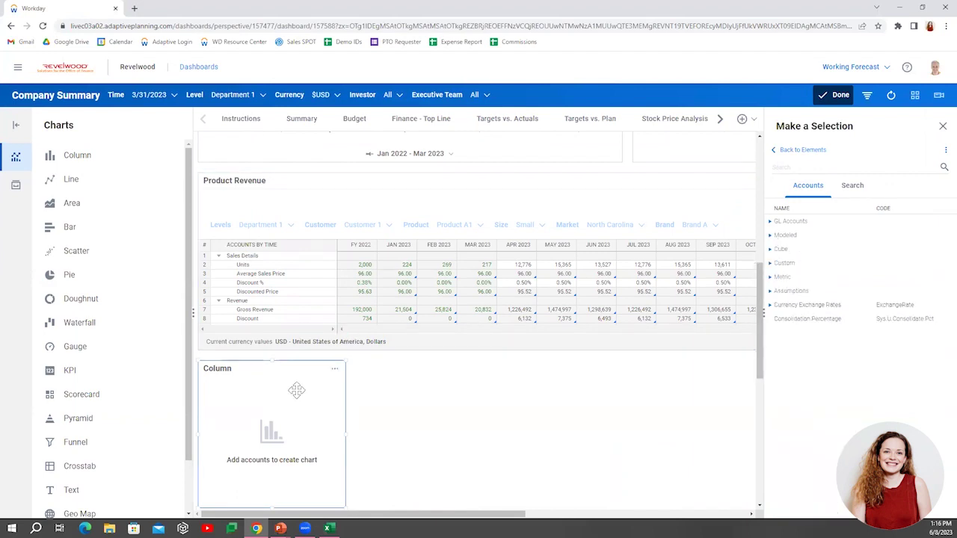
Step: Delete the empty column chart and finish editing the Sales dashboard
click(334, 371)
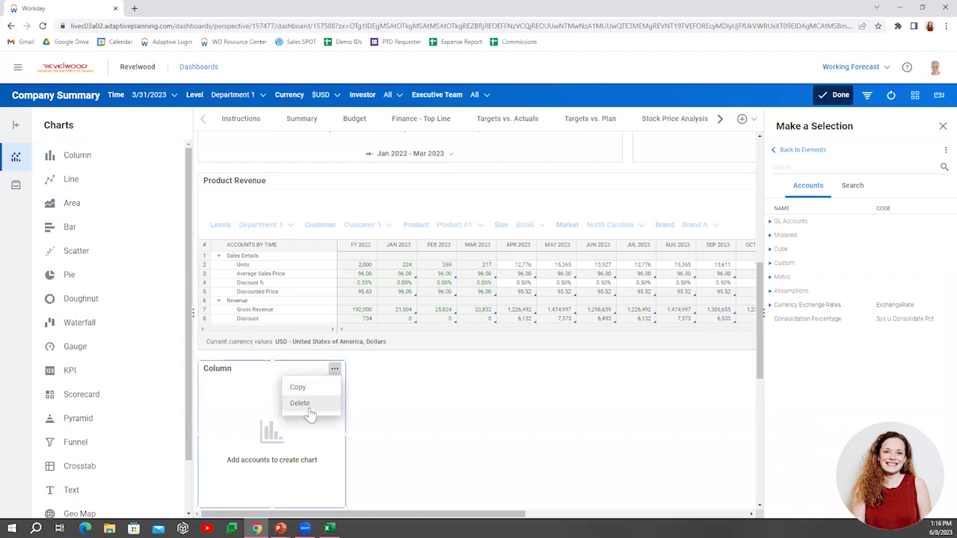
click(310, 408)
click(412, 312)
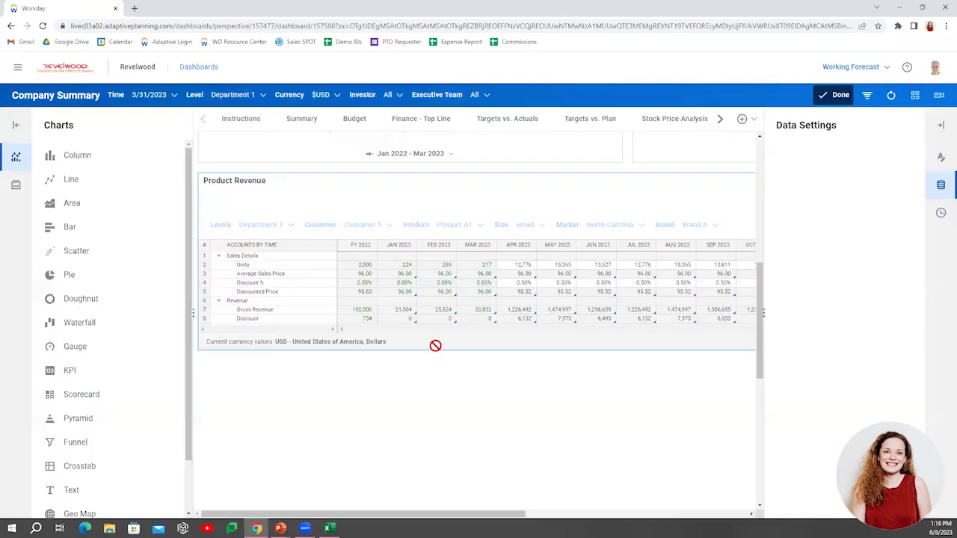
scroll(671, 427, up, 4)
scroll(670, 426, up, 2)
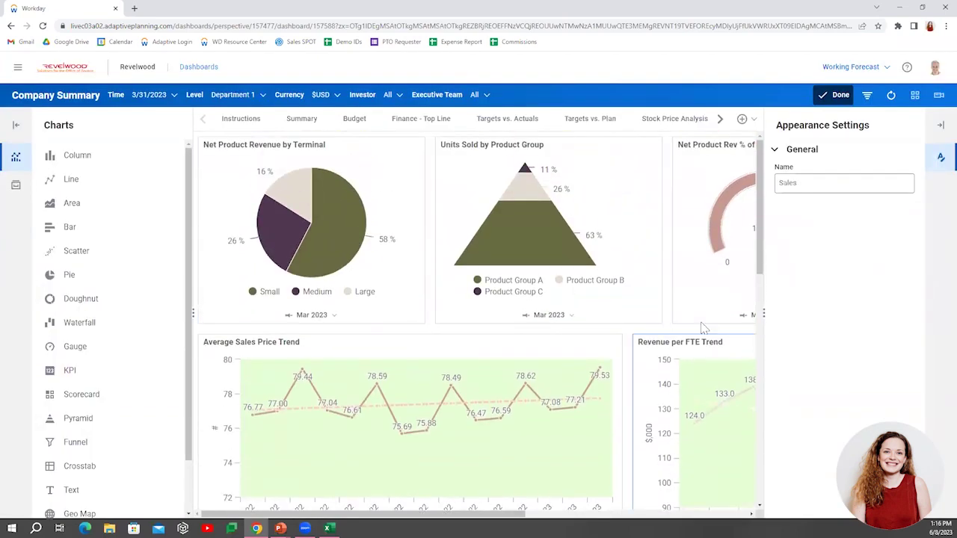
click(835, 95)
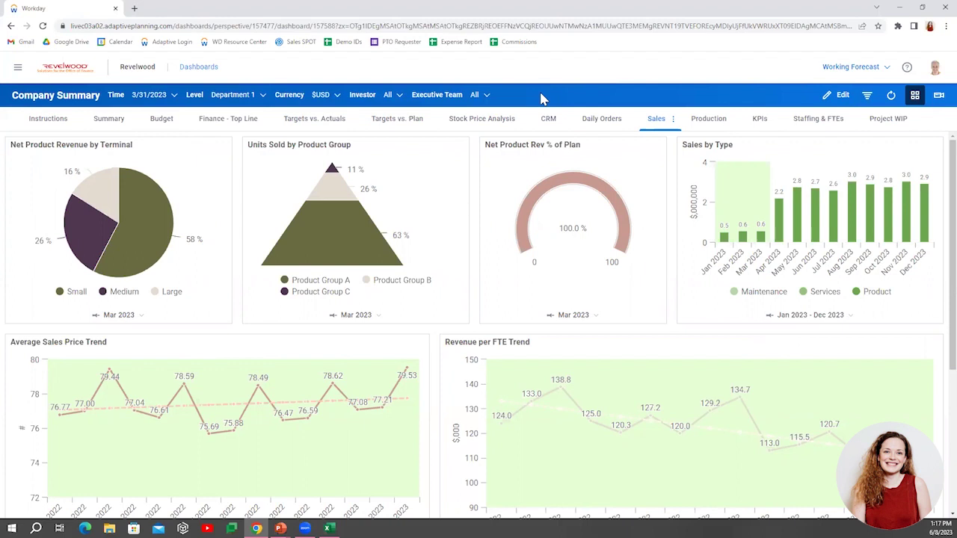
Step: Look through the main navigation's areas, including the available sheets and assumptions
click(17, 66)
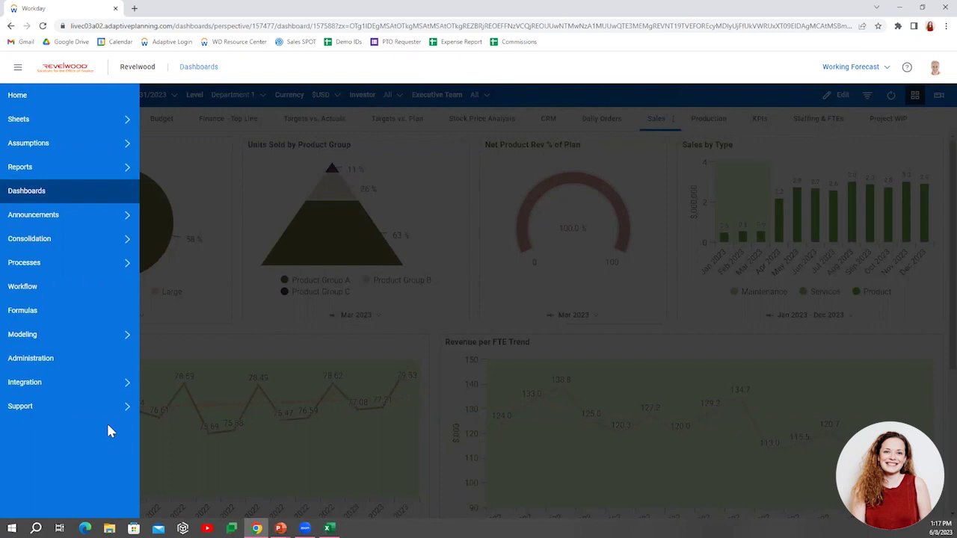
click(127, 129)
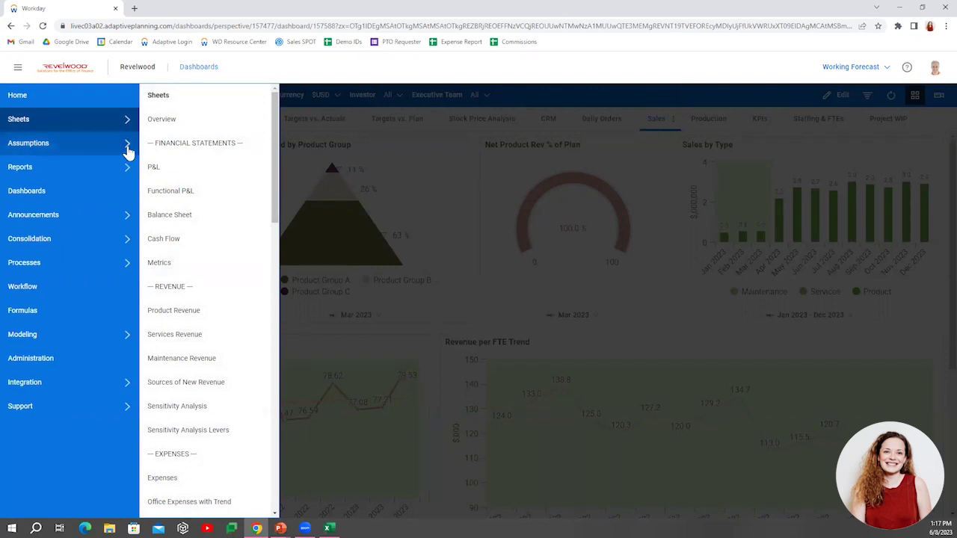
mouse_move(128, 151)
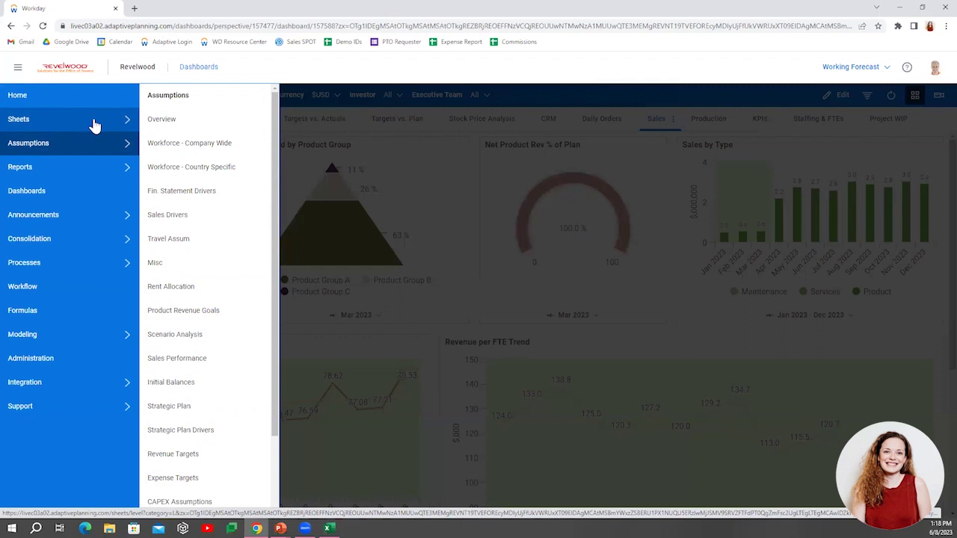
click(73, 176)
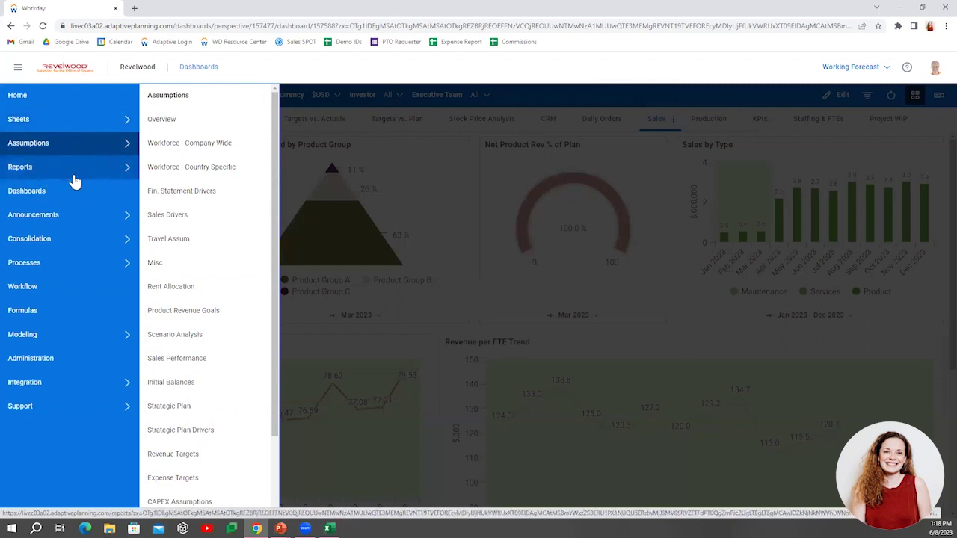
click(106, 243)
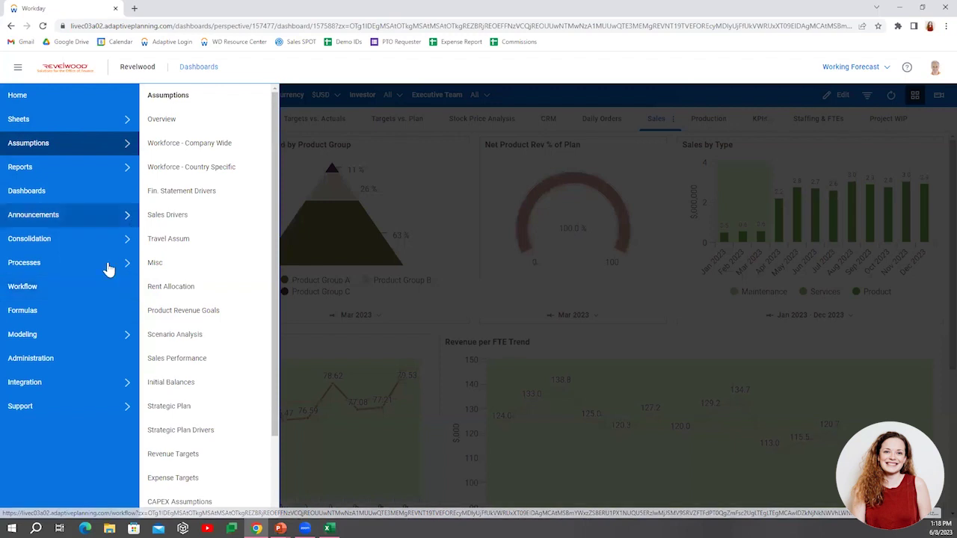
Step: Review the integration management, manual import and manual export options in the main navigation
click(125, 387)
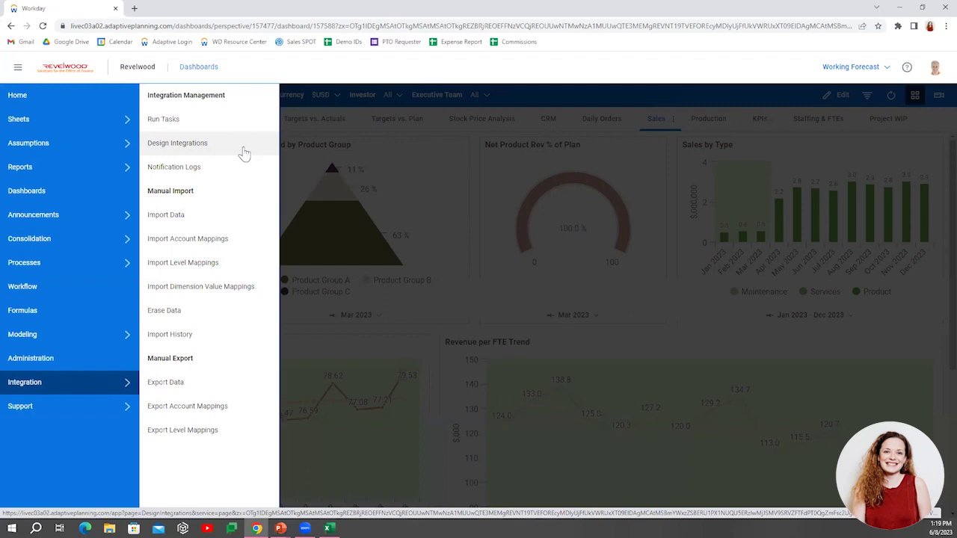
click(188, 150)
click(190, 149)
click(225, 222)
click(224, 222)
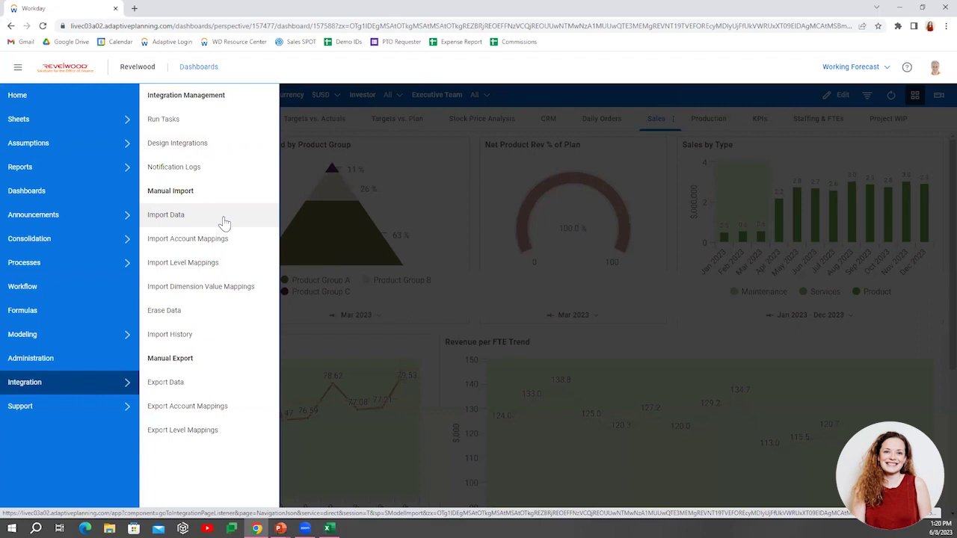
Step: Look over the support resources and view the help article on dashboards, closing it when done
click(126, 418)
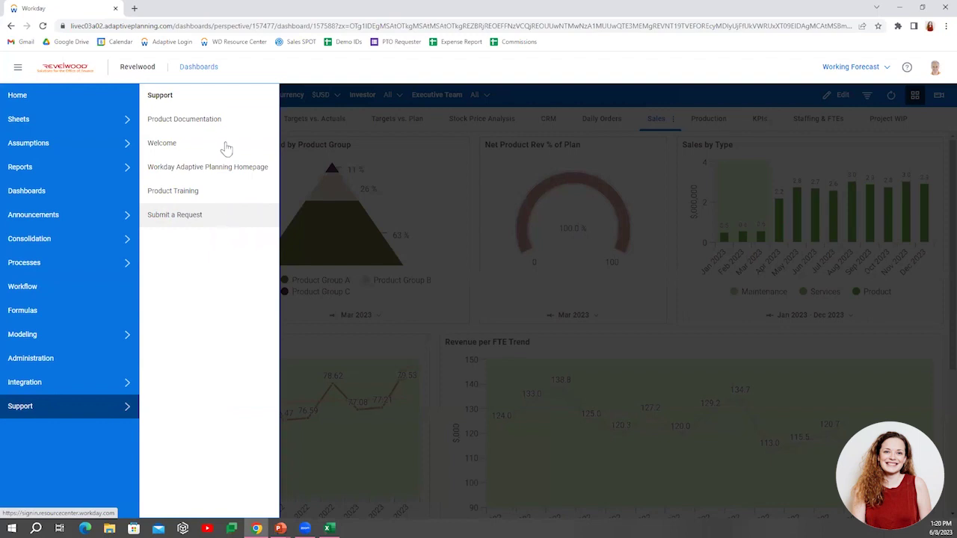
click(819, 116)
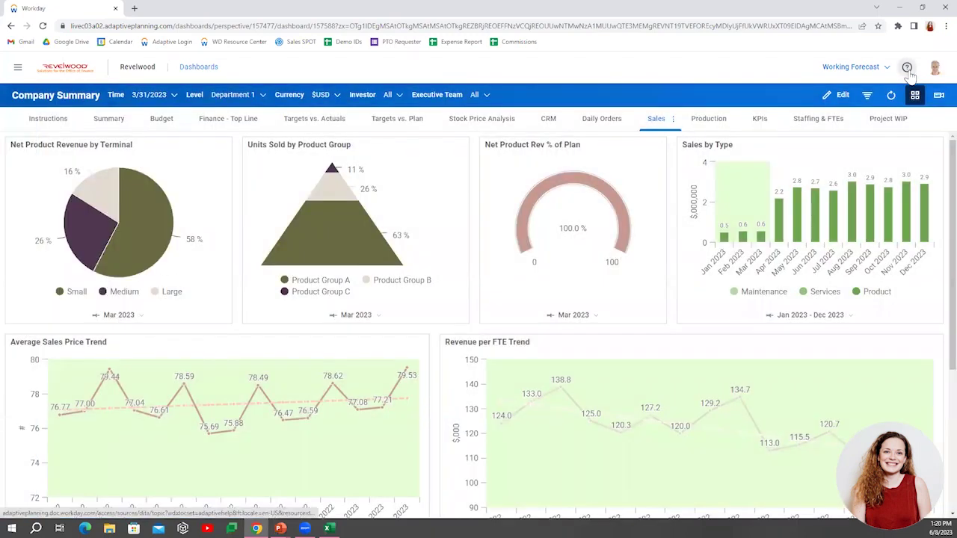
click(907, 68)
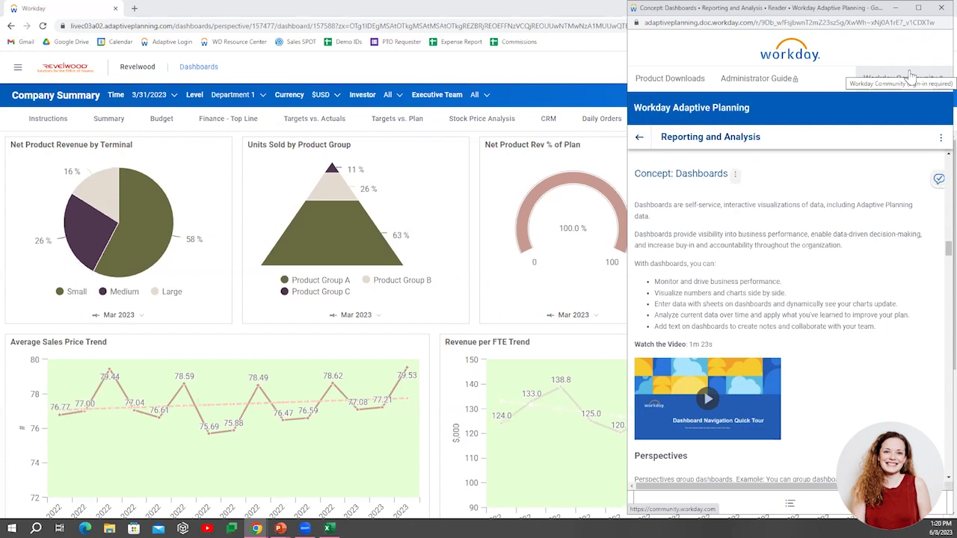
click(937, 9)
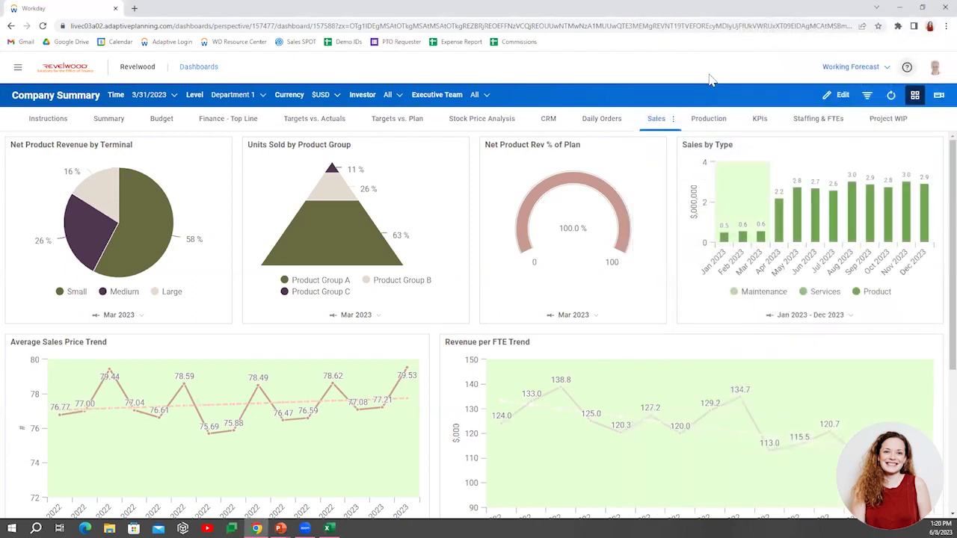
Step: Open the P&L sheet in a separate browser tab and switch to it
click(17, 68)
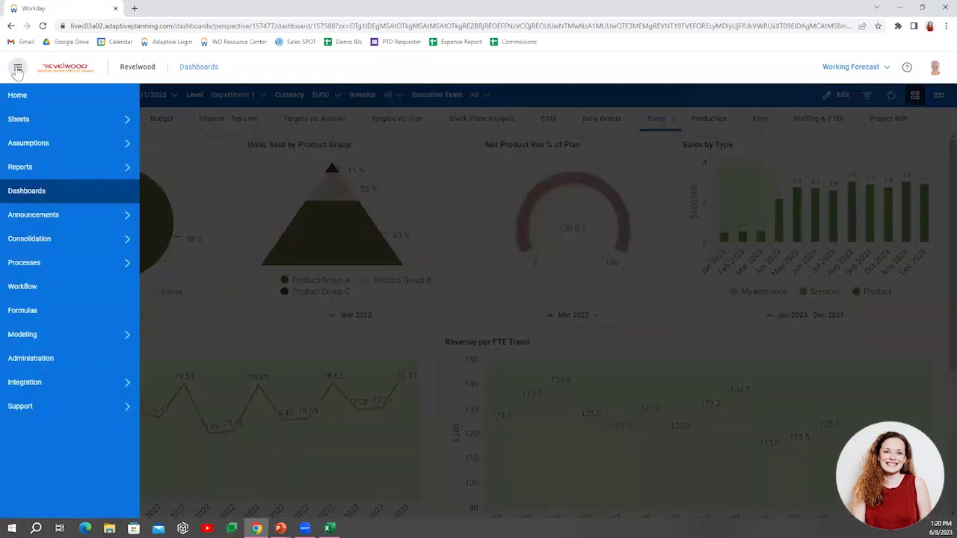
click(126, 121)
right_click(192, 179)
click(198, 186)
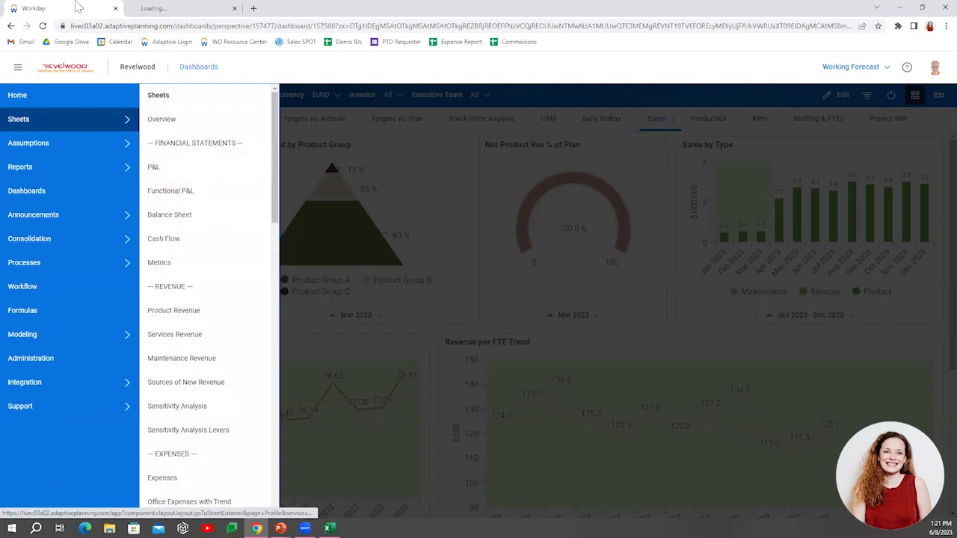
click(146, 10)
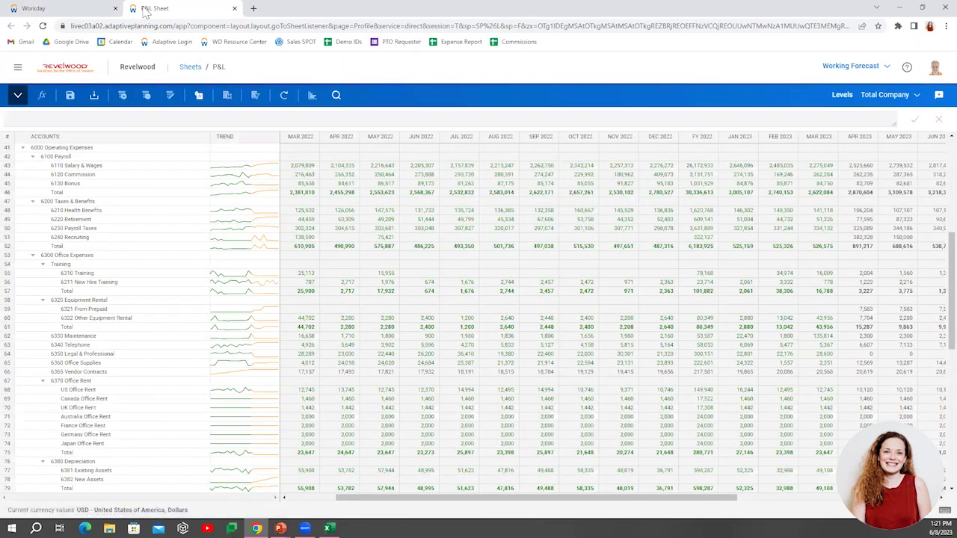
Step: Examine the Total Company P&L operating expenses across the 2023 actual and forecast months
drag(561, 499, 760, 499)
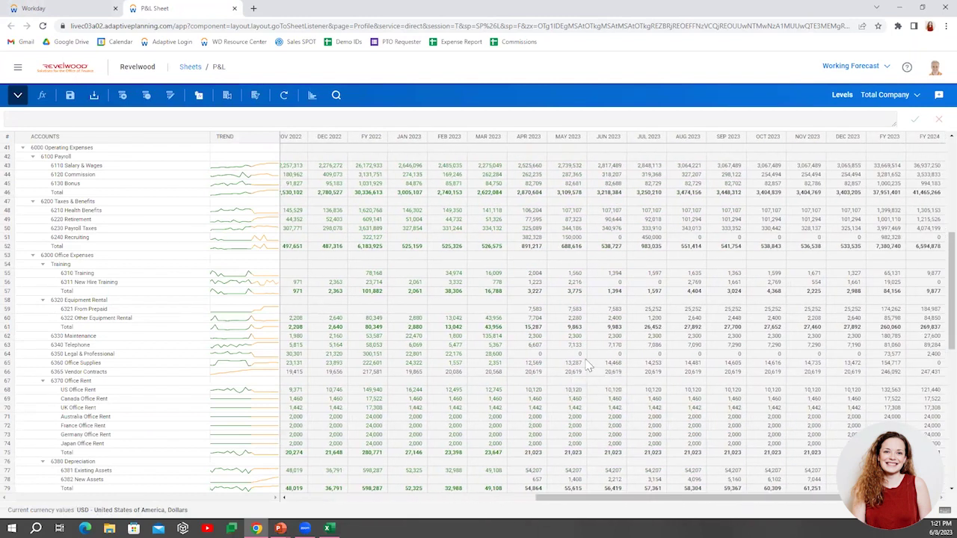
click(488, 177)
click(526, 179)
click(424, 186)
click(531, 179)
Step: Change the P&L sheet's level to Department 1 under Company A, Operations, United States
click(885, 99)
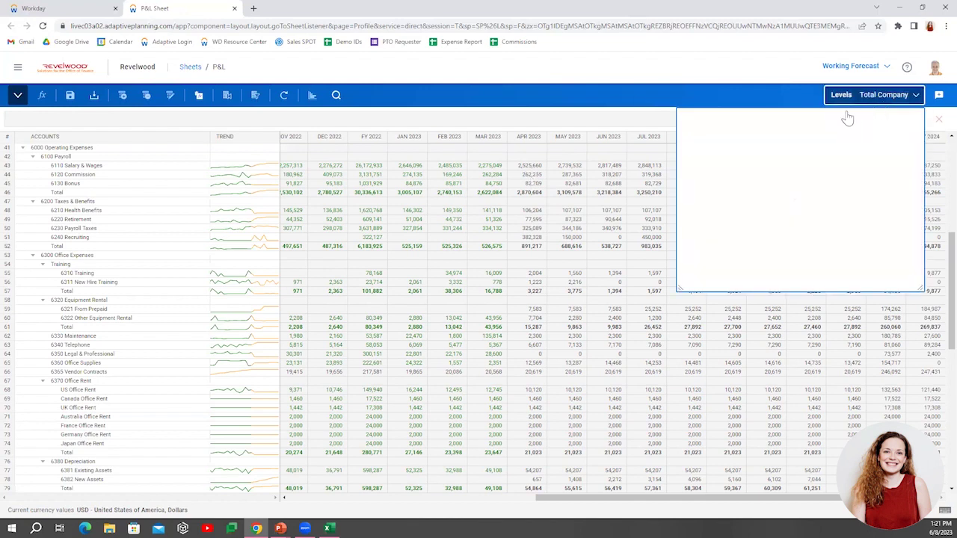
click(700, 154)
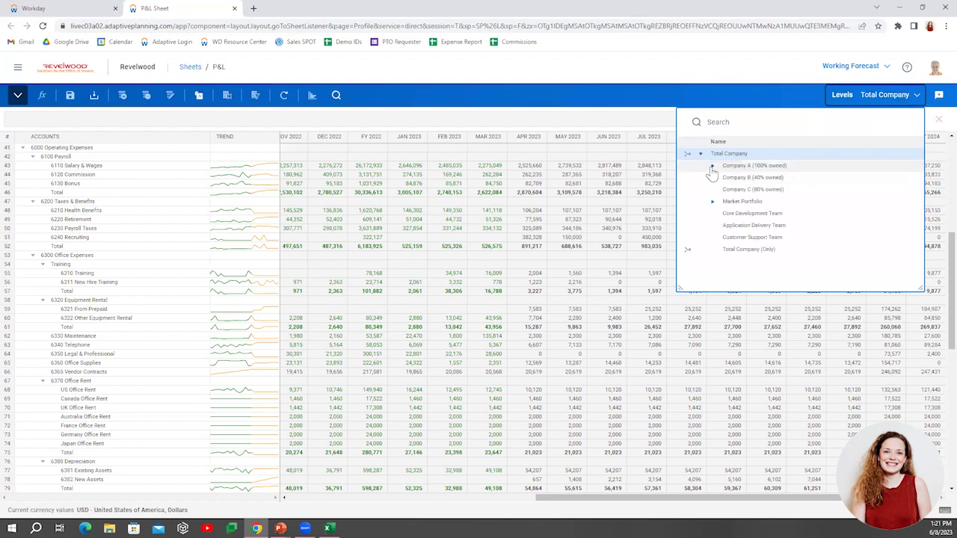
click(712, 165)
click(724, 178)
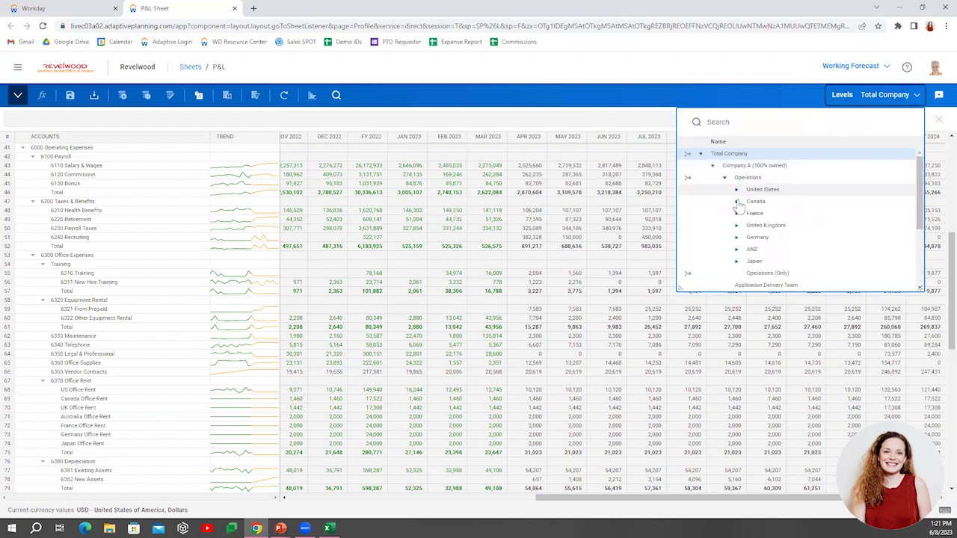
click(735, 190)
click(774, 202)
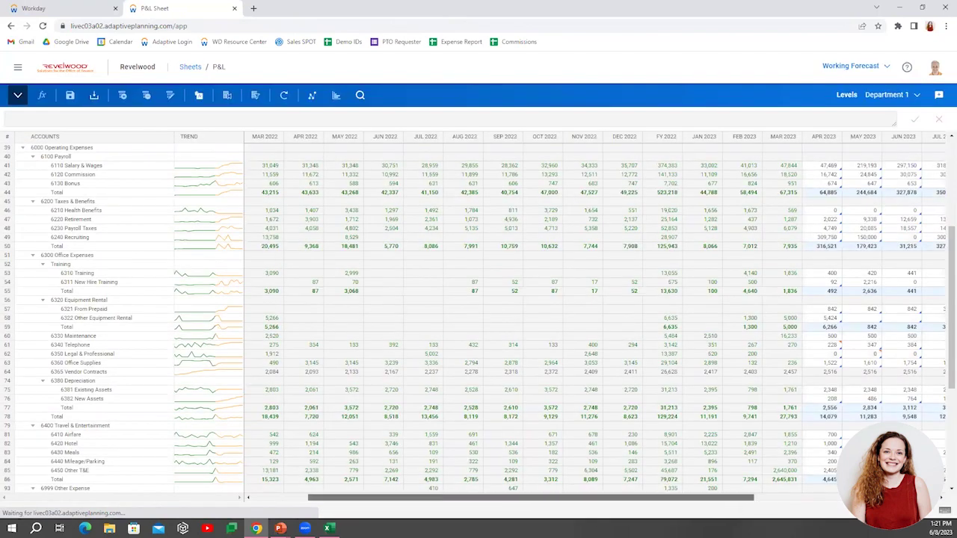
Step: Read the note on the April 2023 Telephone cell and view the actions available for the April 2023 Health Benefits cell
drag(732, 498, 916, 498)
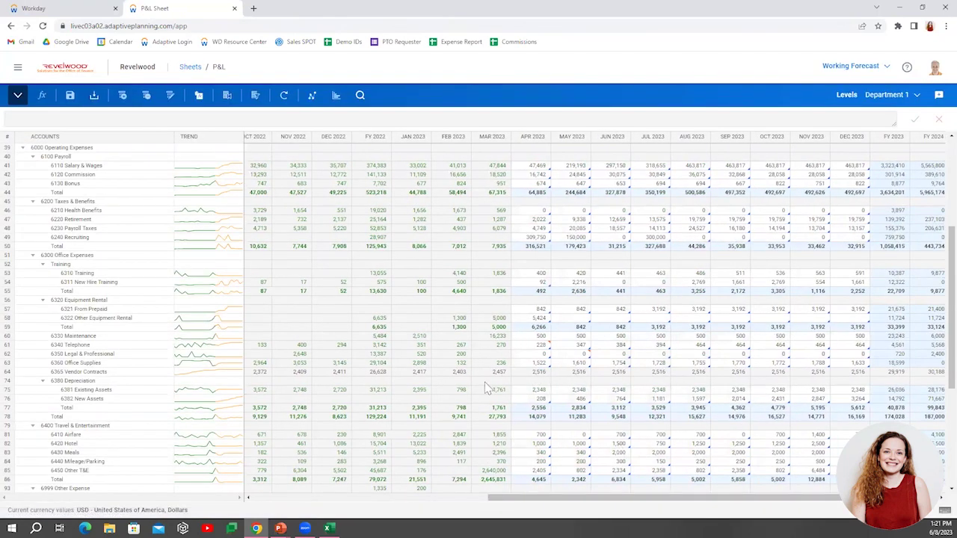
click(545, 344)
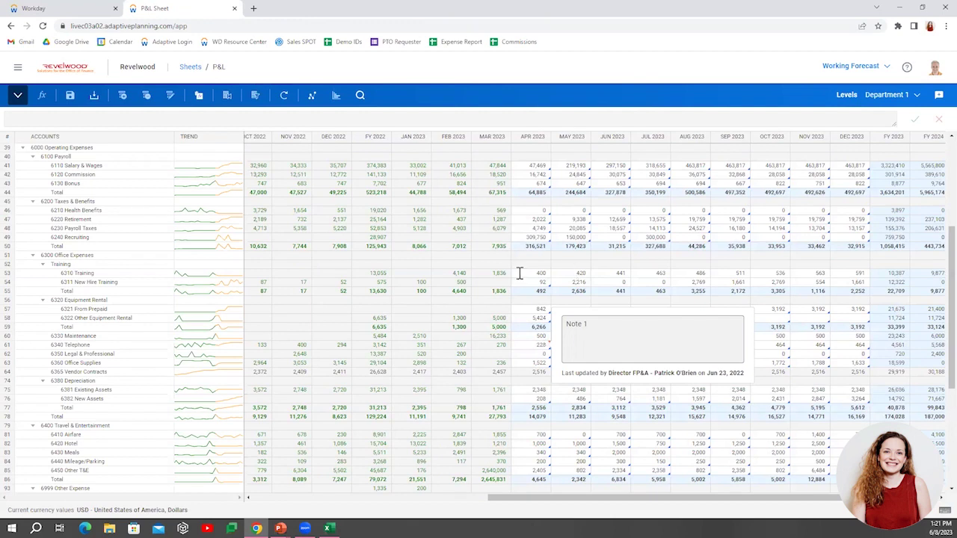
right_click(535, 212)
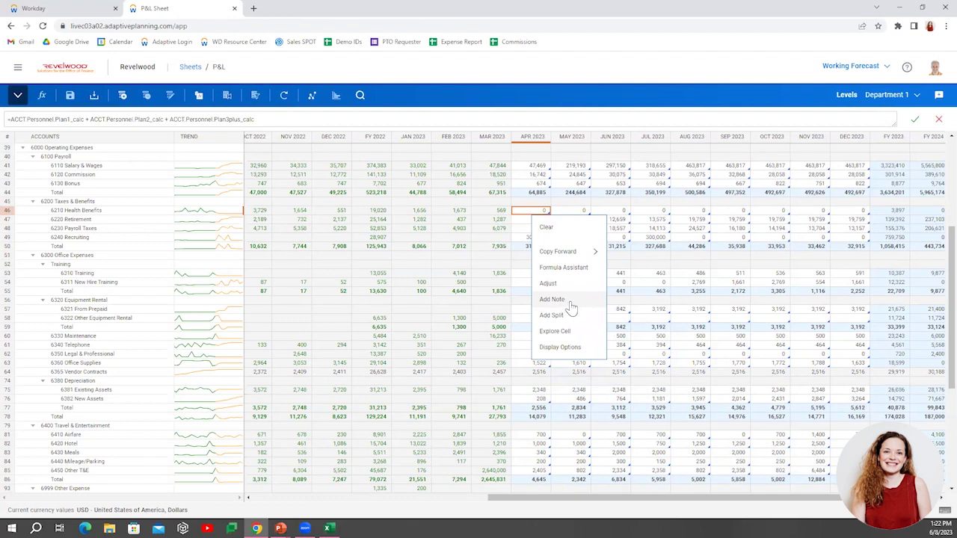
click(647, 238)
Step: Inspect the April 2023 Telephone formula, highlighting its explanatory comment and the FTE and per-head assumption references
click(527, 346)
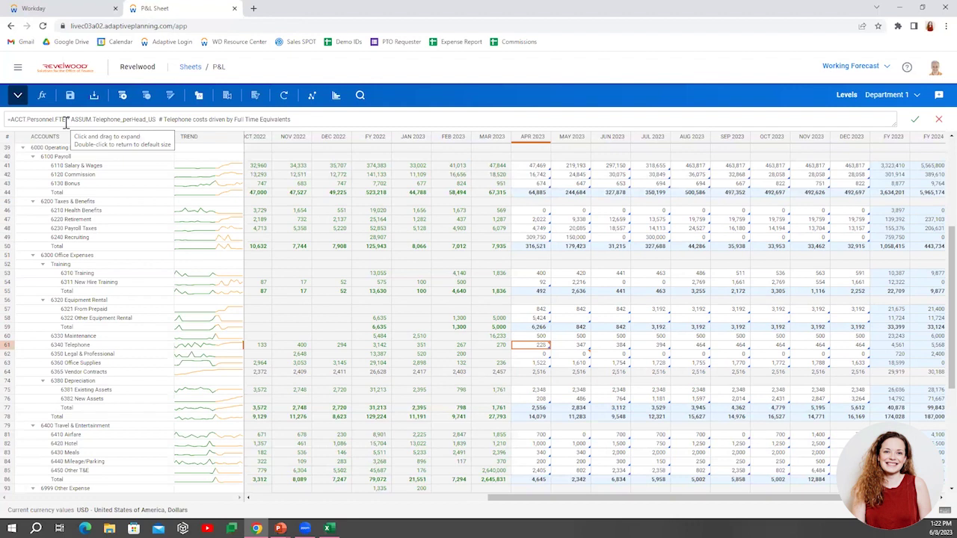
click(63, 119)
drag(51, 120, 291, 119)
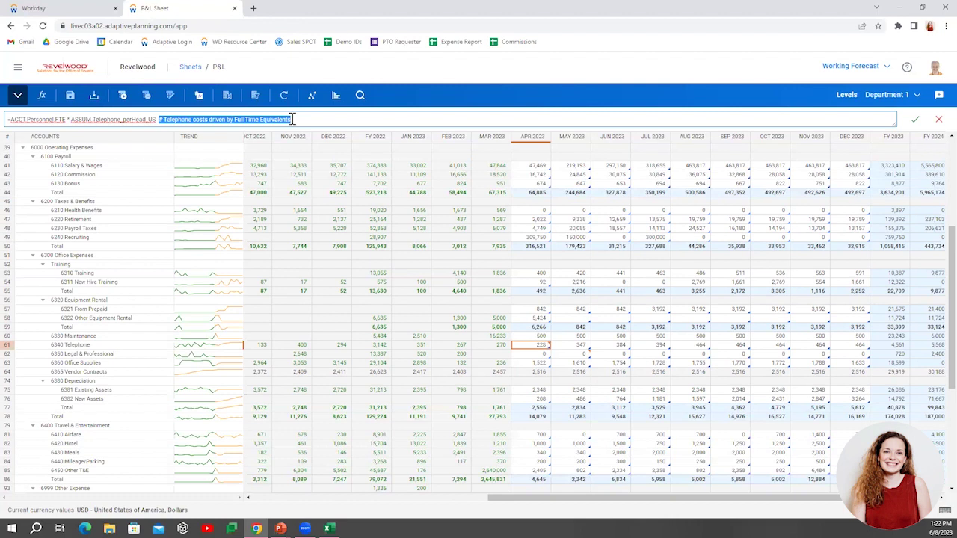
click(292, 119)
drag(12, 122, 152, 120)
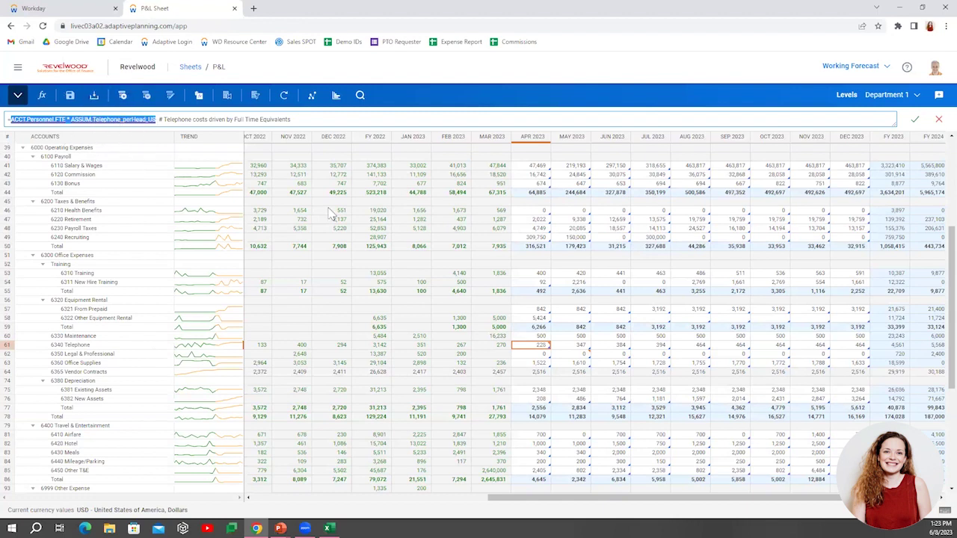
click(546, 346)
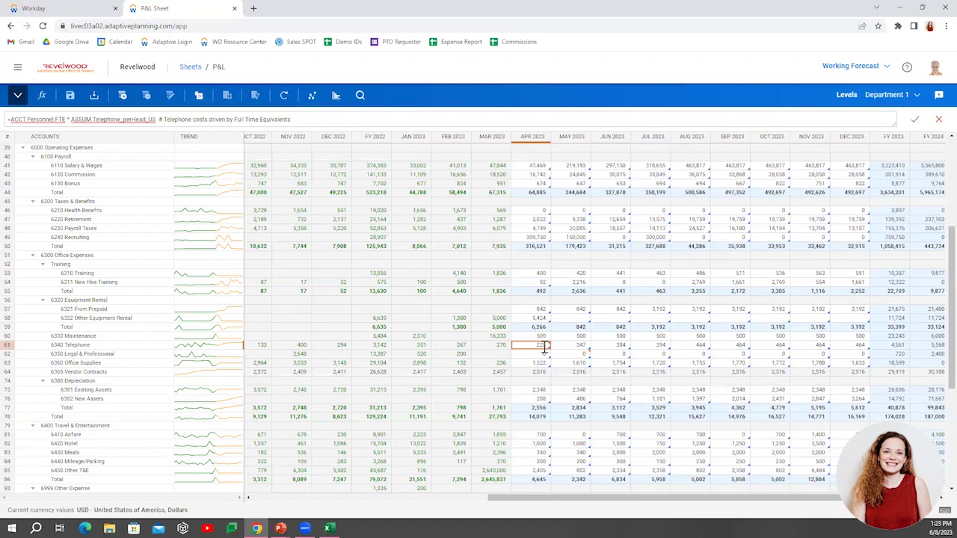
click(39, 102)
Step: Look over the sheet's keyboard shortcuts reference and close it
click(944, 510)
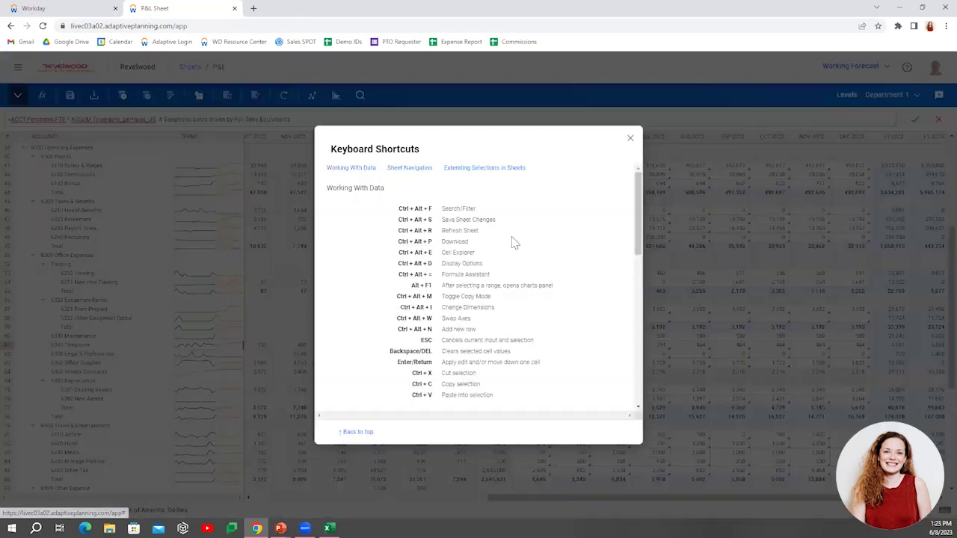
drag(638, 216, 636, 179)
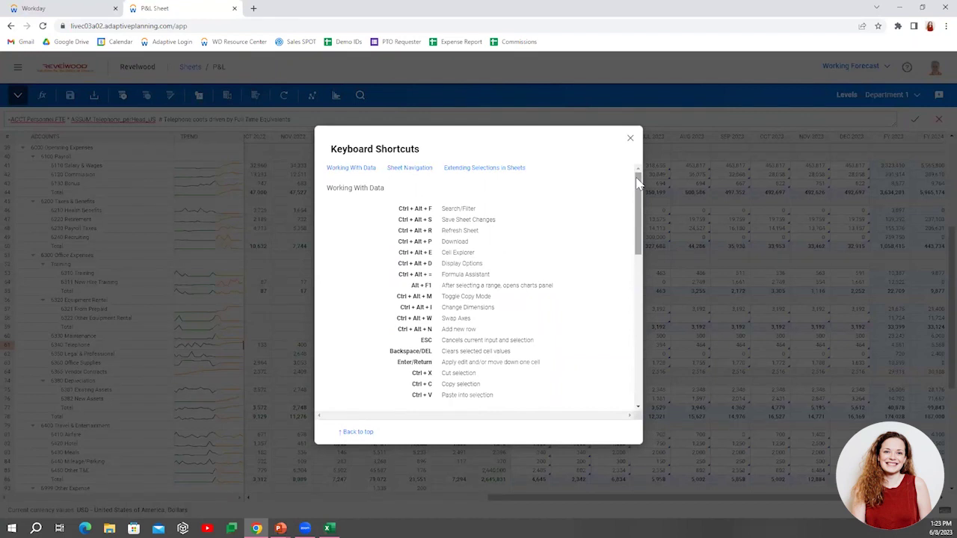
click(630, 138)
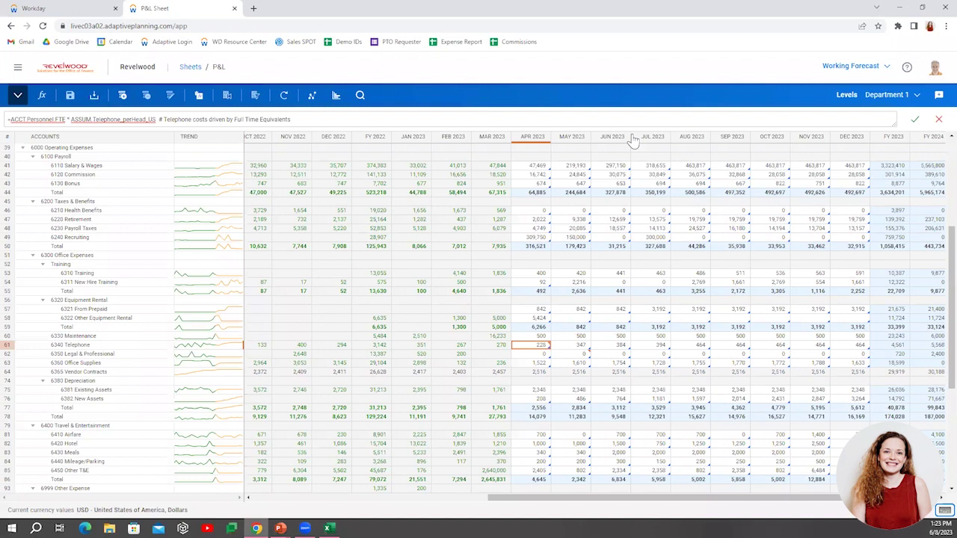
Step: Set FY 2023 New Hire Training to 10000, distributed proportionally using prior year's values, and save the sheet
click(901, 284)
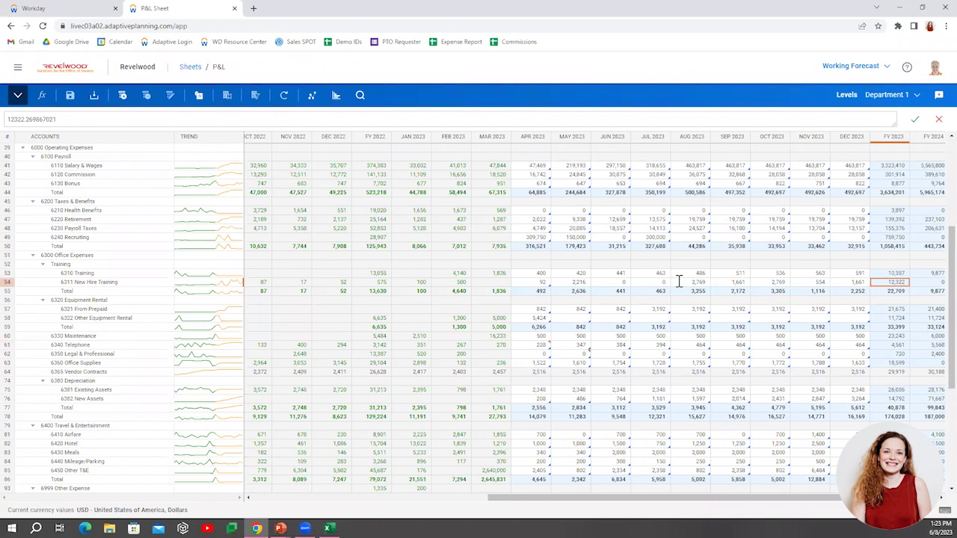
text(10000)
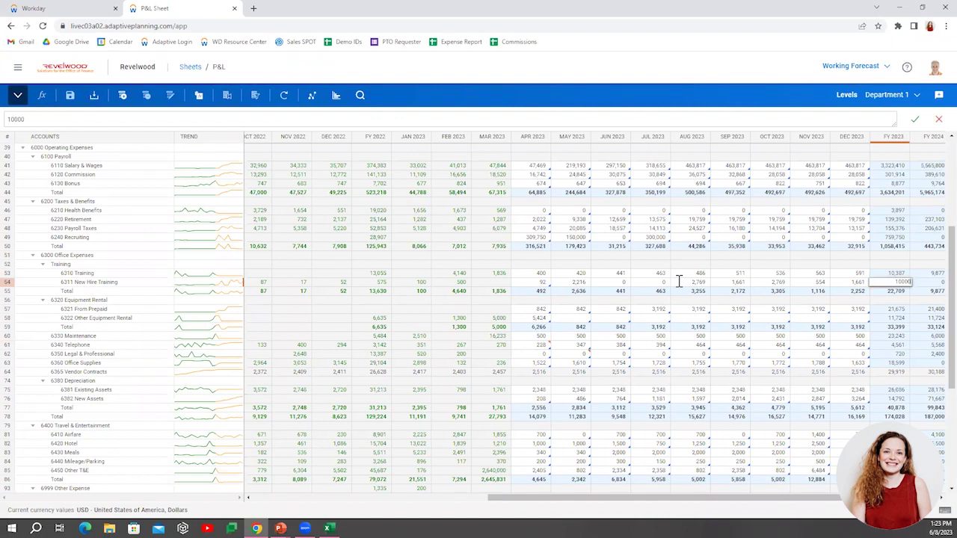
key(Return)
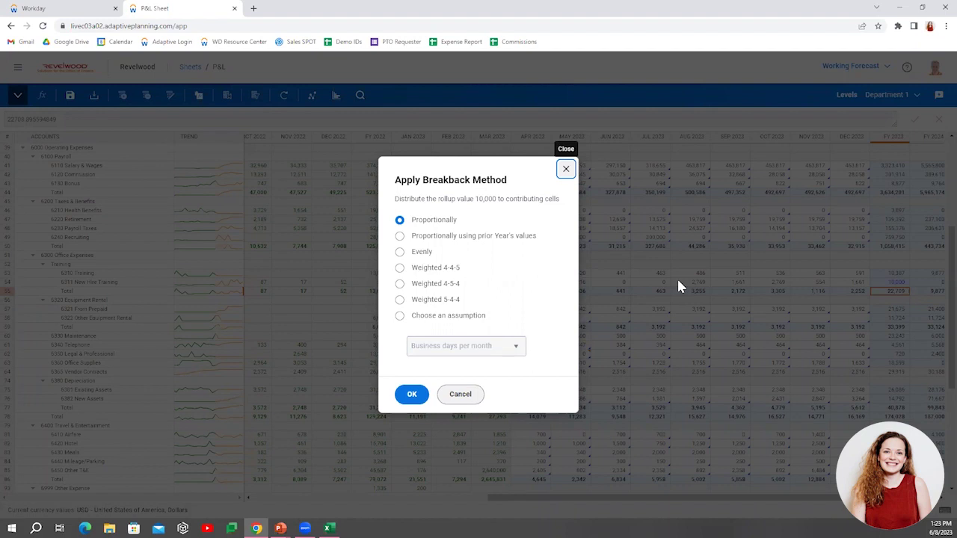
click(400, 237)
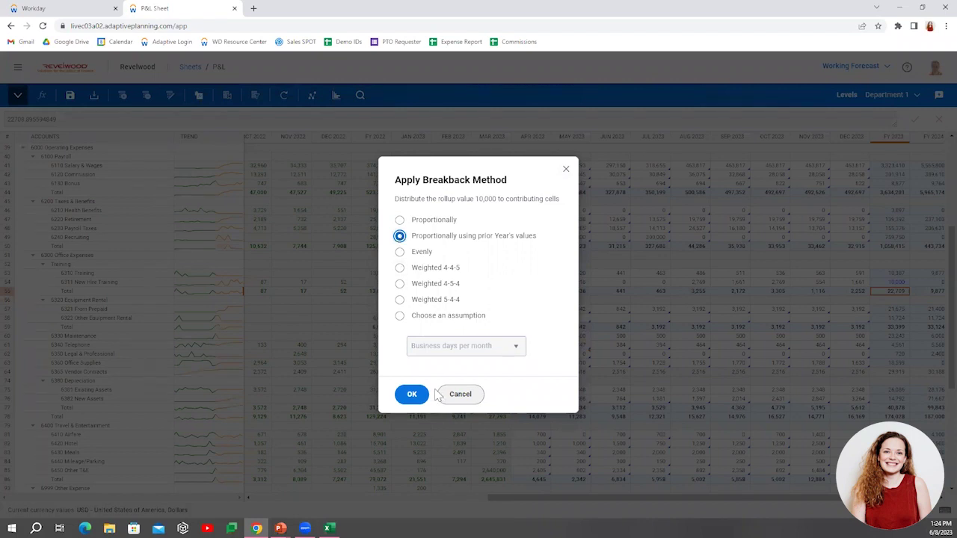
click(412, 396)
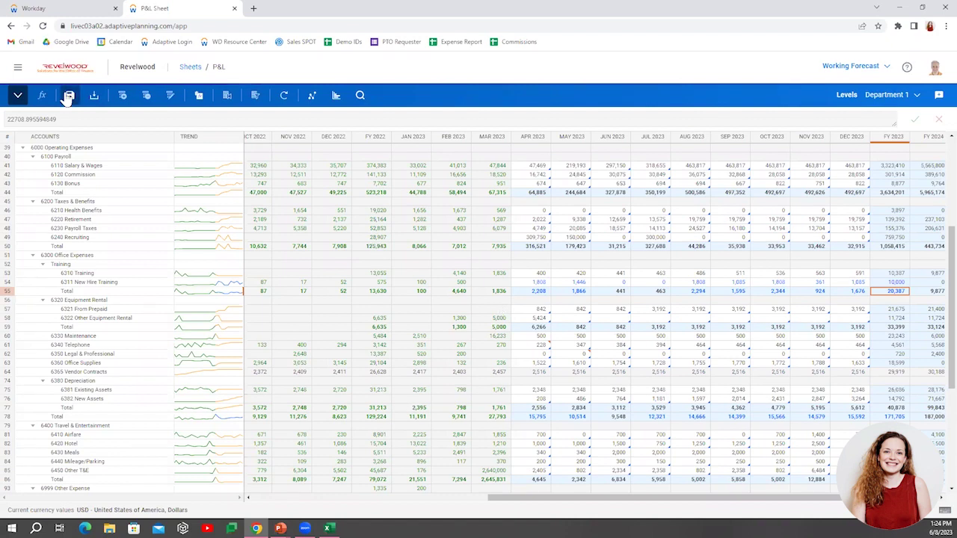
click(68, 95)
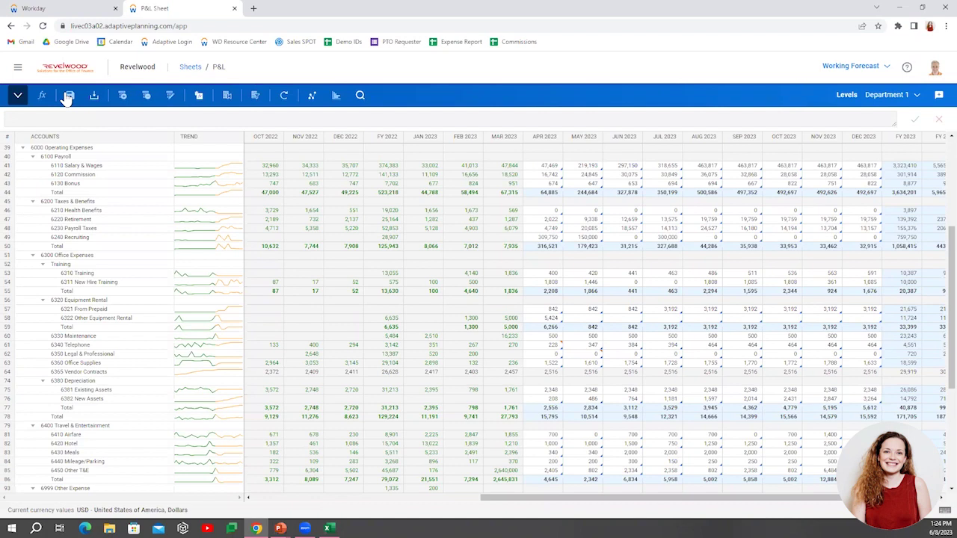
Step: Explore the April 2023 Salary & Wages cell and drill through its formula to the contributing salary rows in a maximized window
click(538, 166)
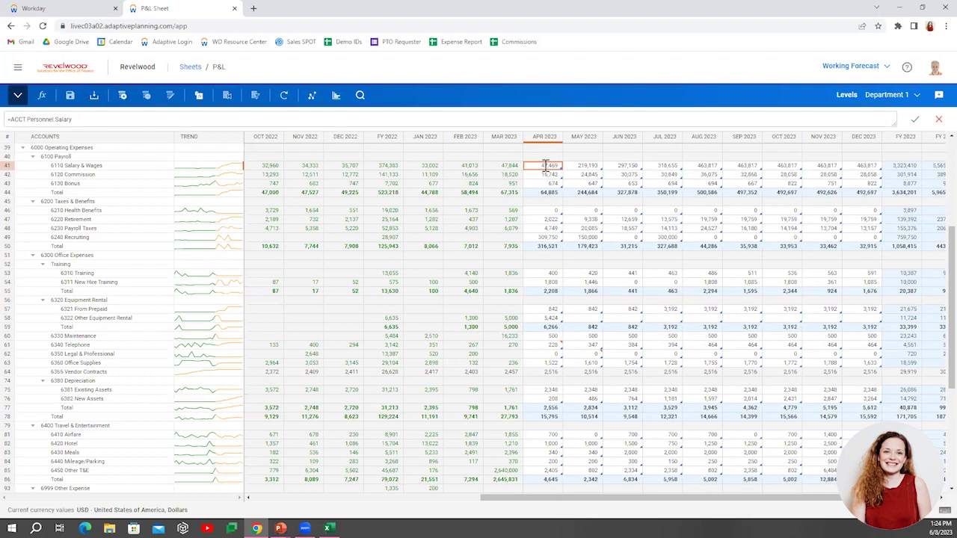
right_click(546, 165)
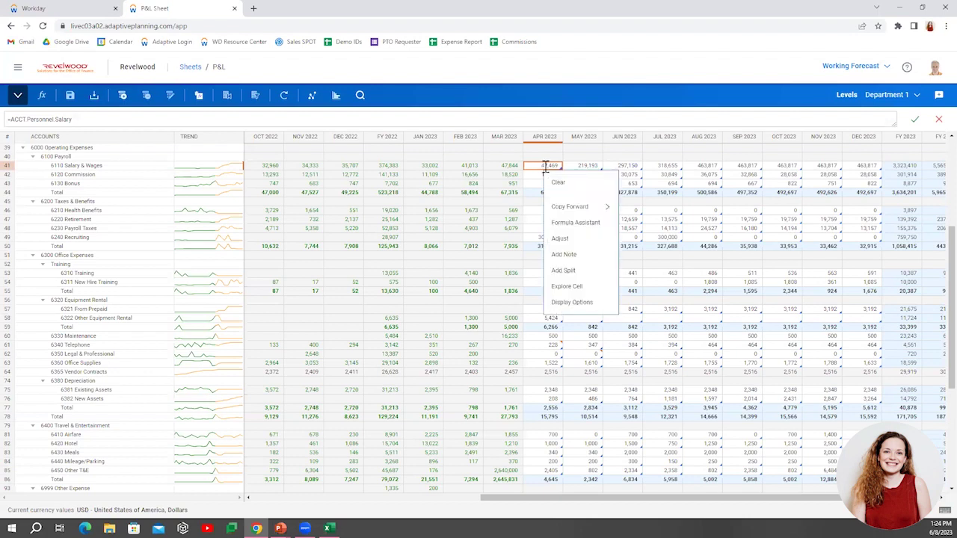
click(570, 289)
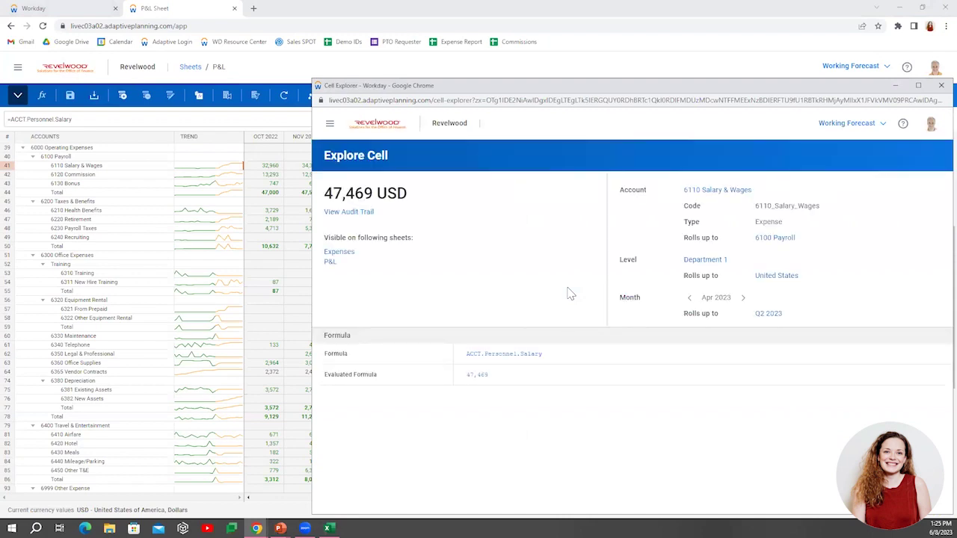
click(523, 354)
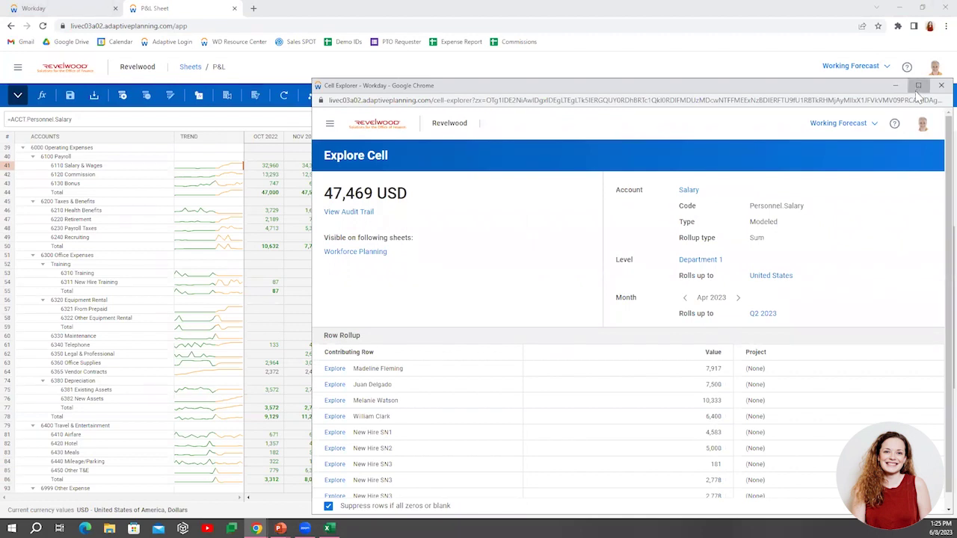
click(919, 86)
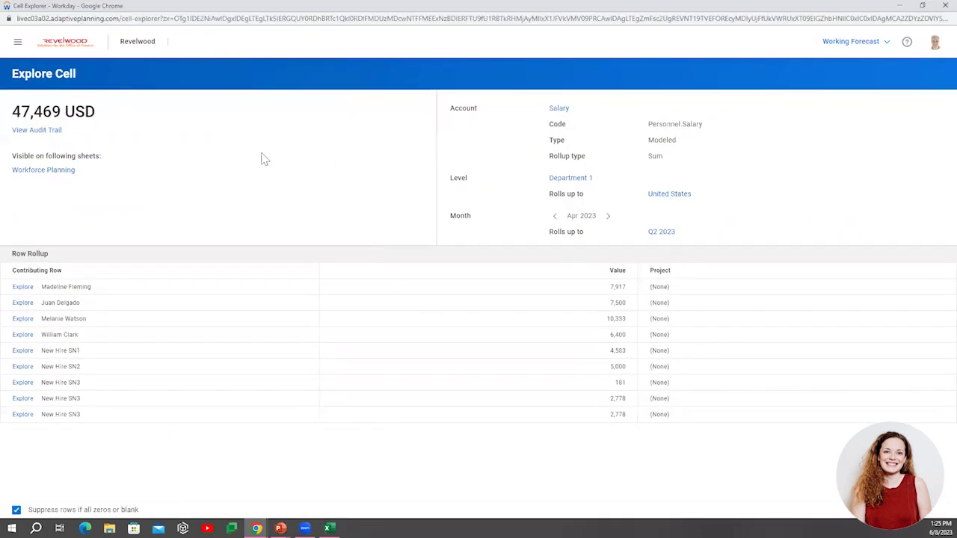
Step: Open the Workforce Planning sheet that feeds the explored salary value
click(67, 173)
click(424, 340)
click(67, 171)
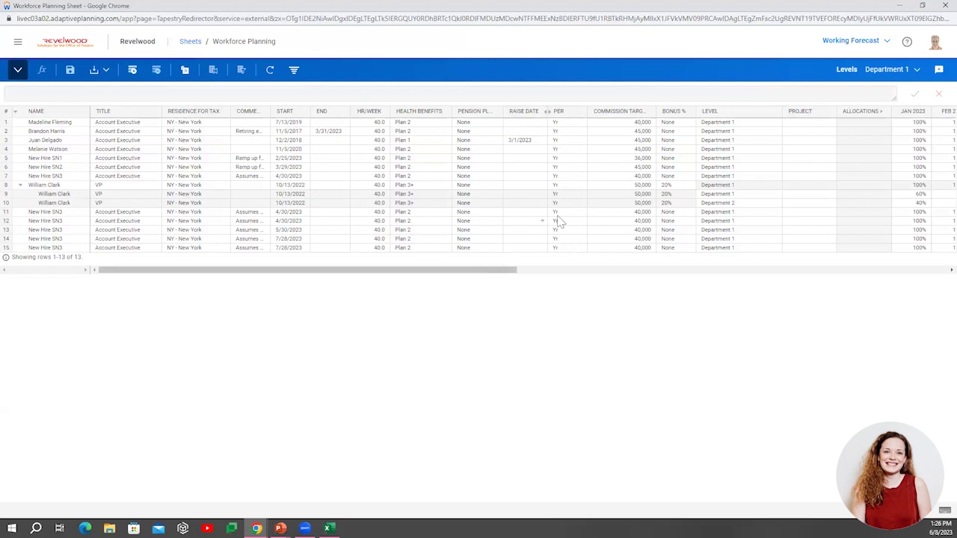
Step: View the first employee's tax residence options and examine the VP's monthly allocation split between Department 1 and Department 2
click(225, 124)
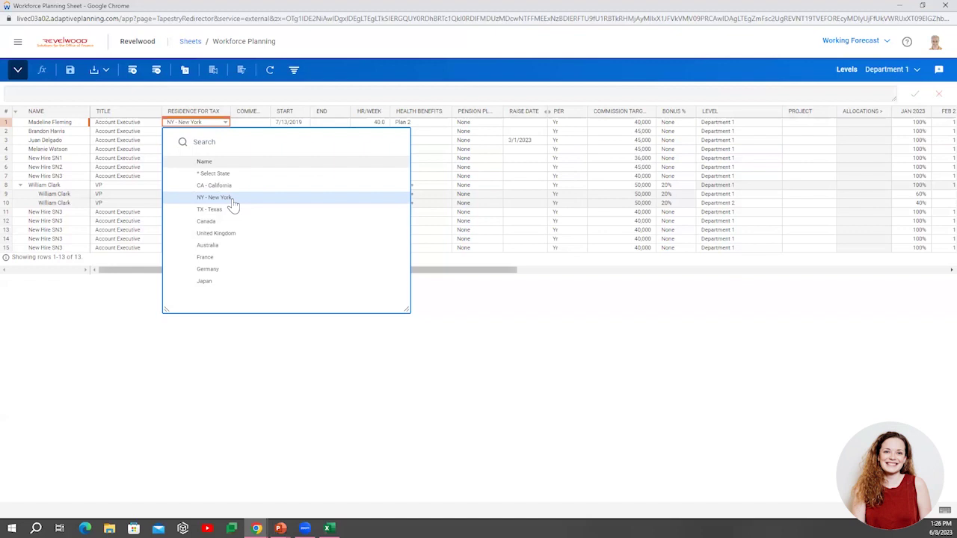
click(716, 201)
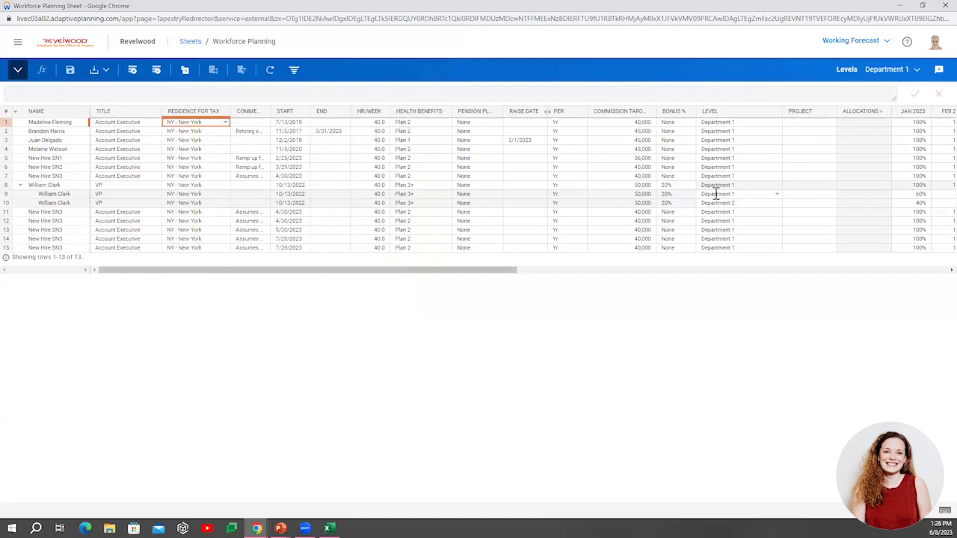
click(716, 194)
drag(453, 272, 656, 274)
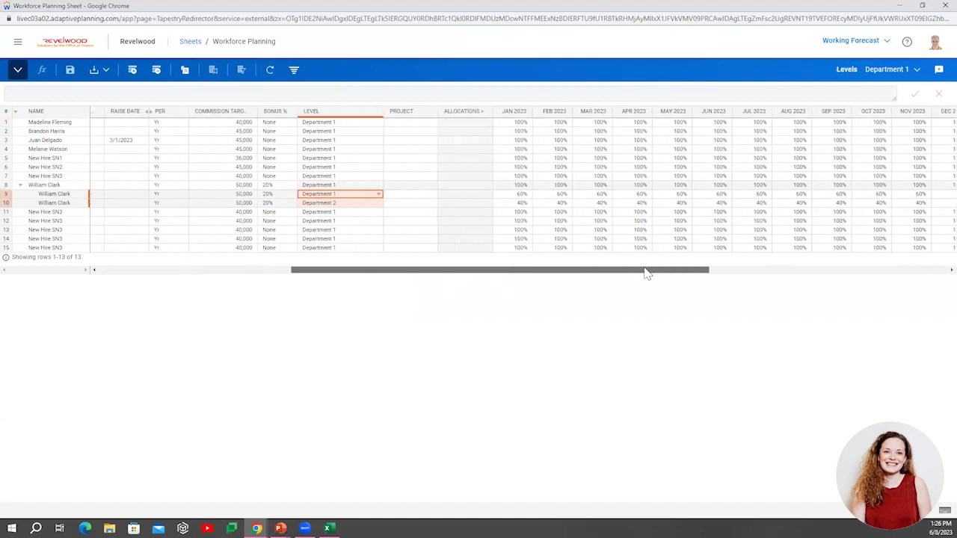
click(513, 195)
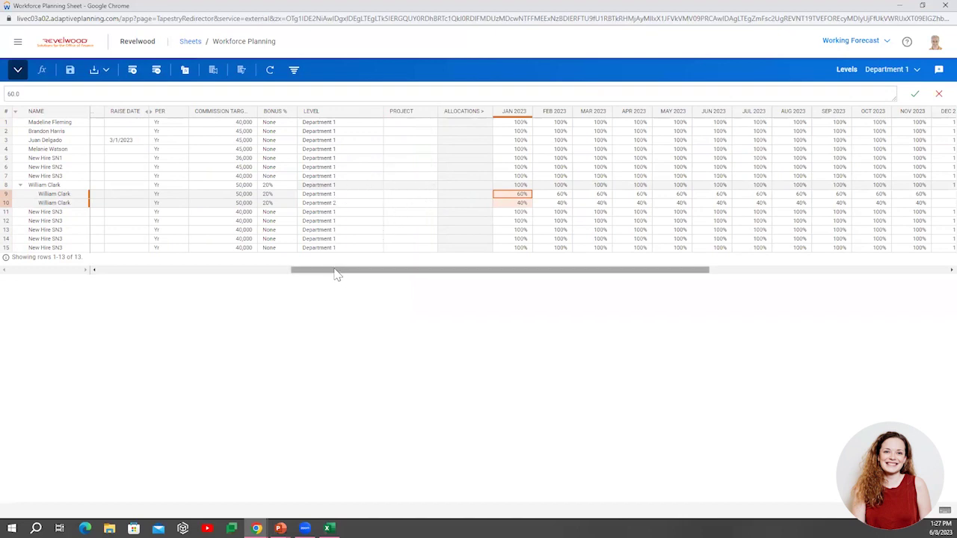
Step: Open the row details for the first employee, examine the monthly salary, tax and benefit calculations into 2024, and close them
drag(336, 275, 144, 273)
click(105, 124)
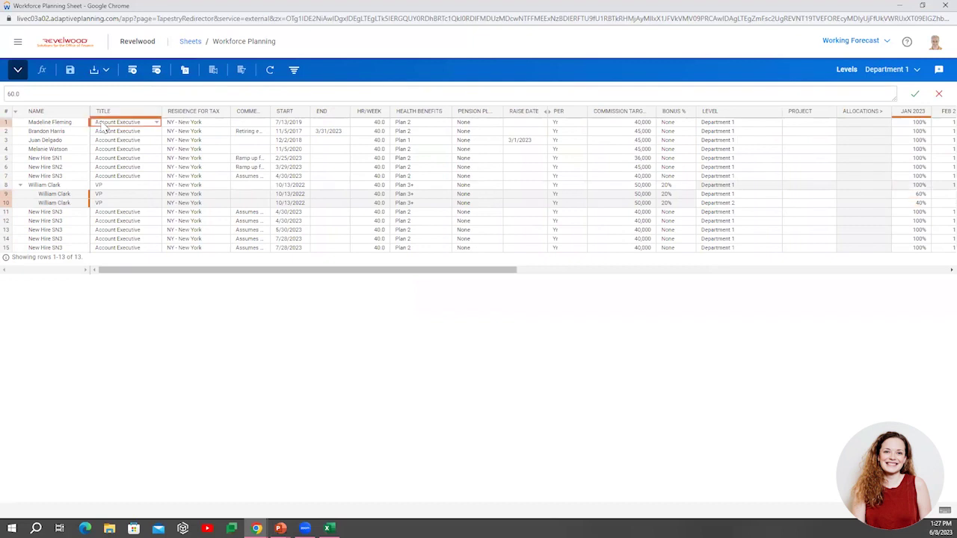
right_click(124, 125)
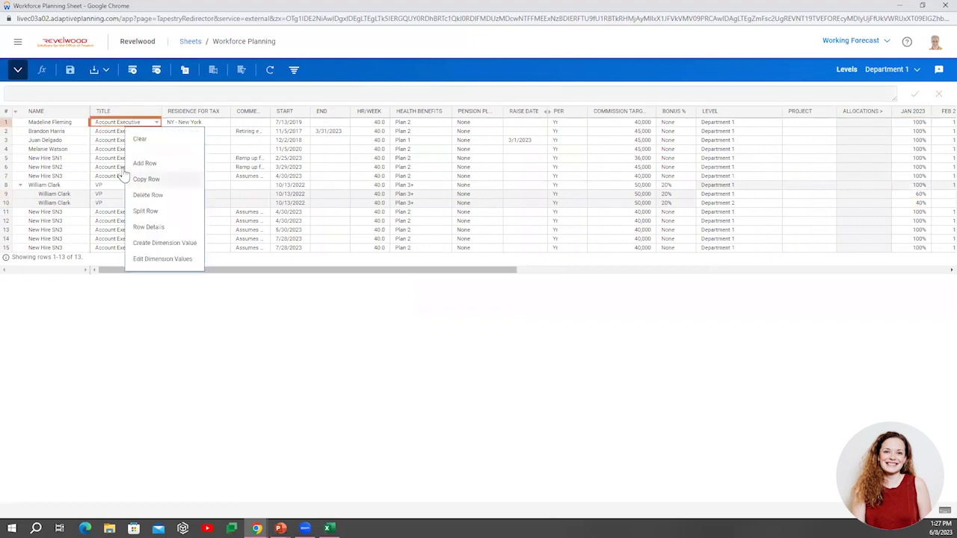
click(171, 228)
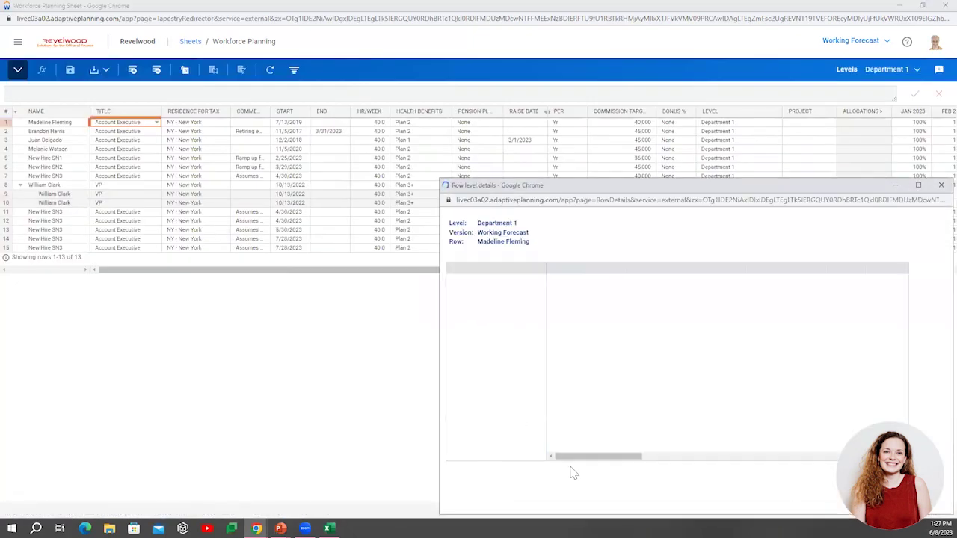
drag(604, 457, 737, 466)
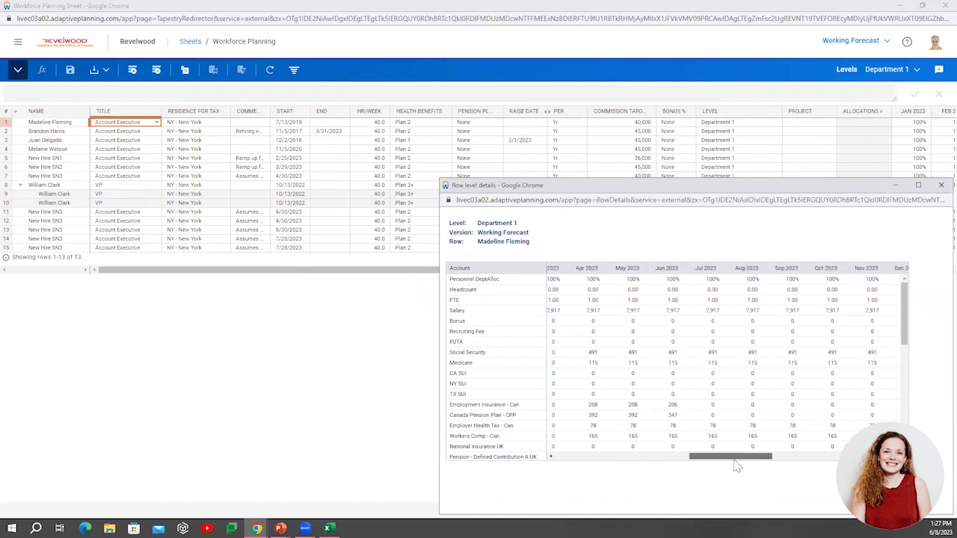
drag(671, 185, 647, 123)
scroll(589, 305, down, 1)
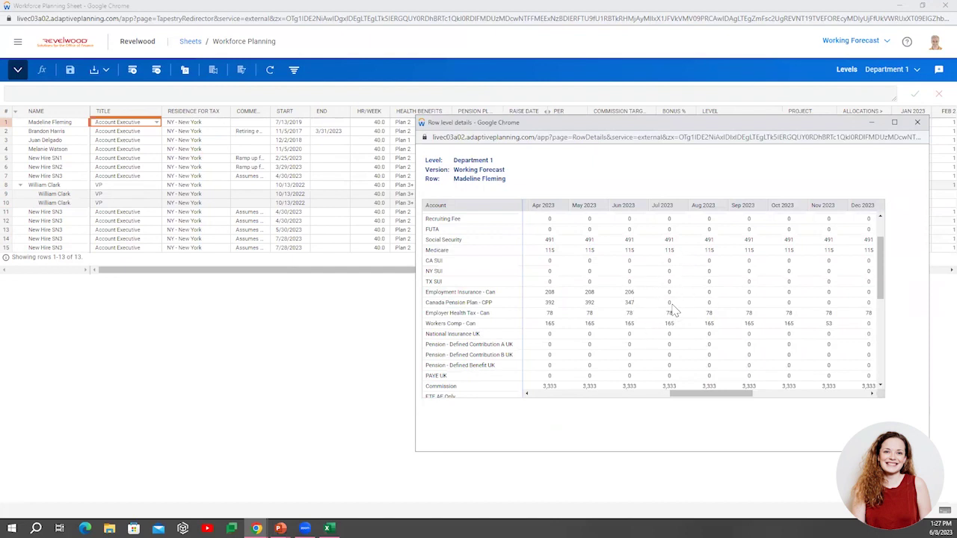
drag(730, 395, 762, 399)
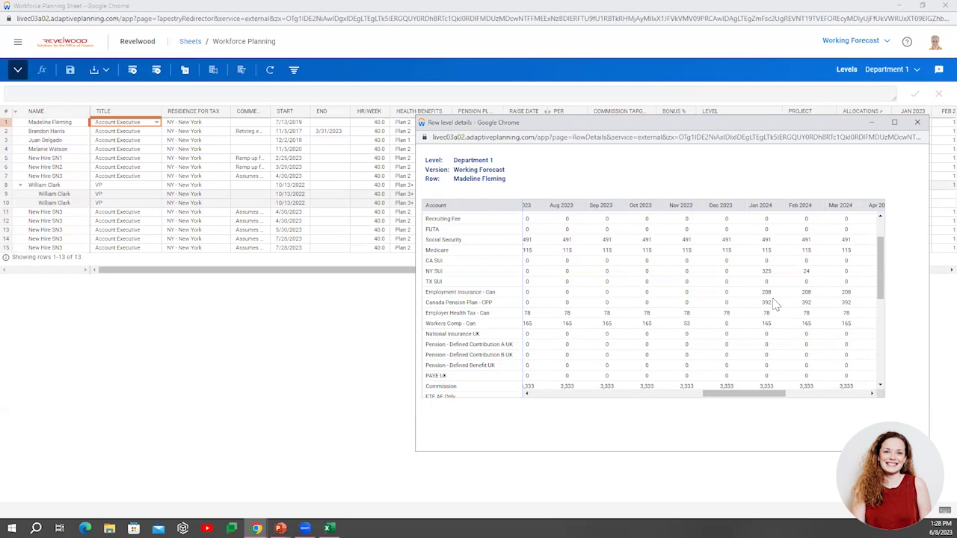
click(917, 122)
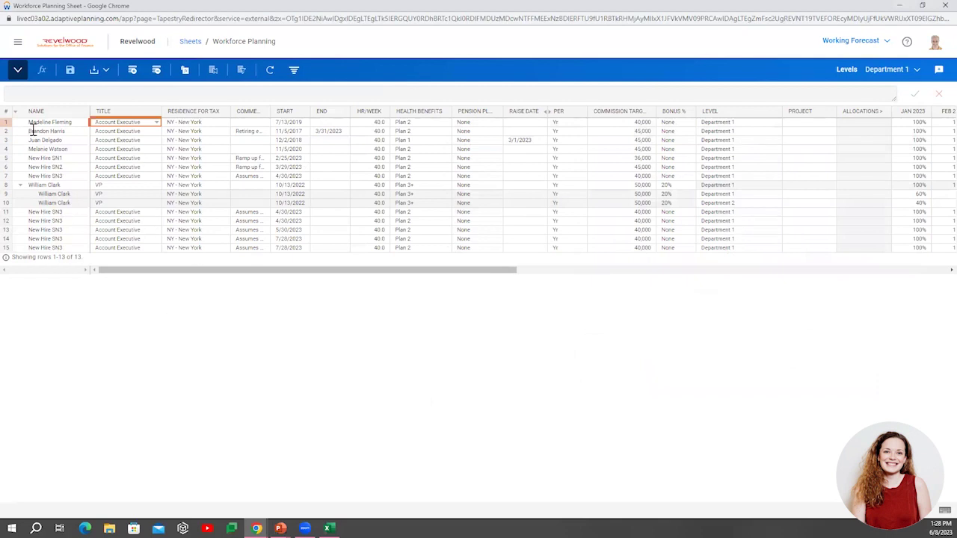
Step: Duplicate the last New Hire SN3 row and add a blank row to the Workforce Planning sheet
drag(34, 122, 41, 187)
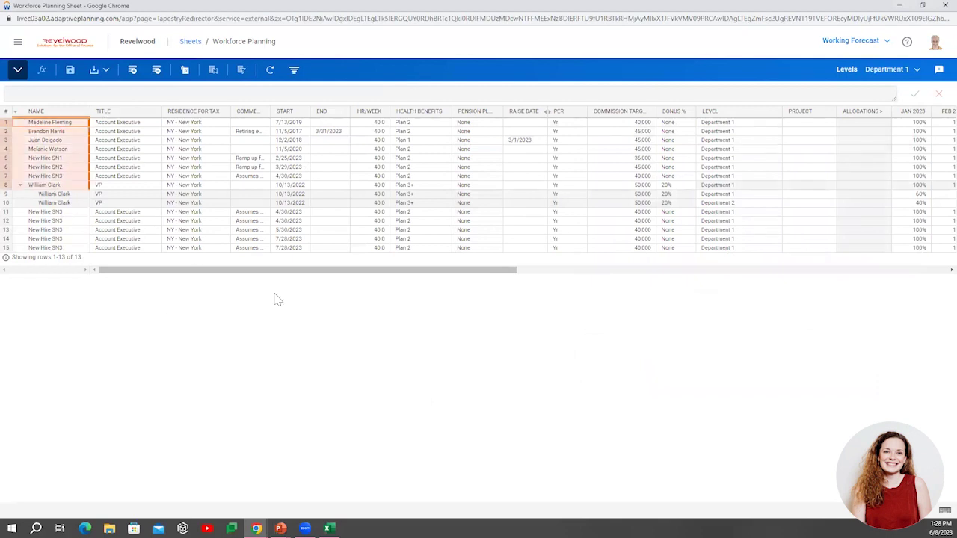
click(116, 248)
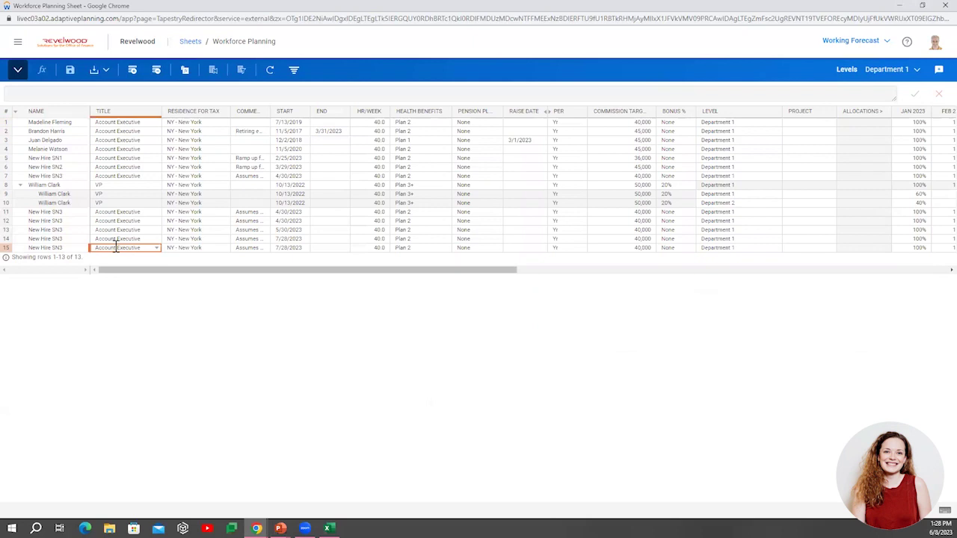
right_click(115, 249)
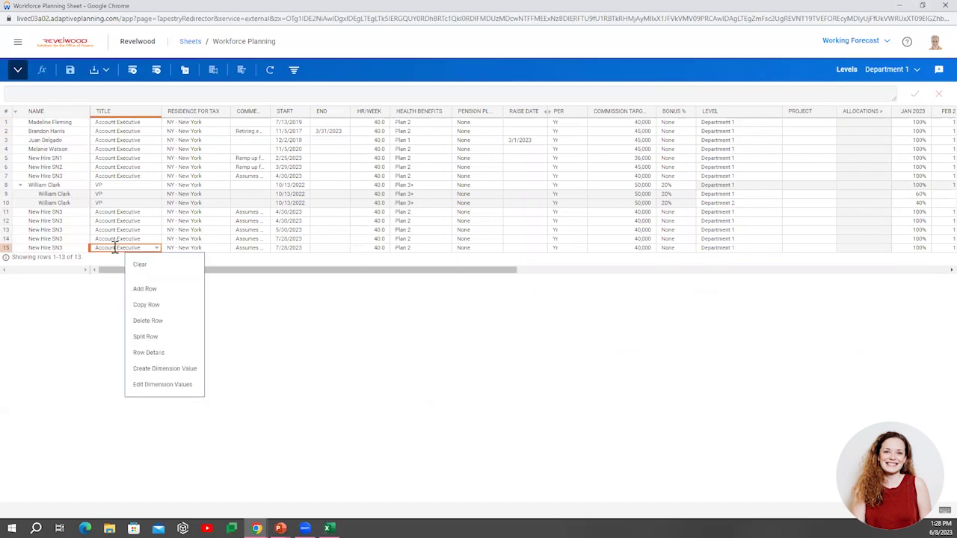
click(145, 304)
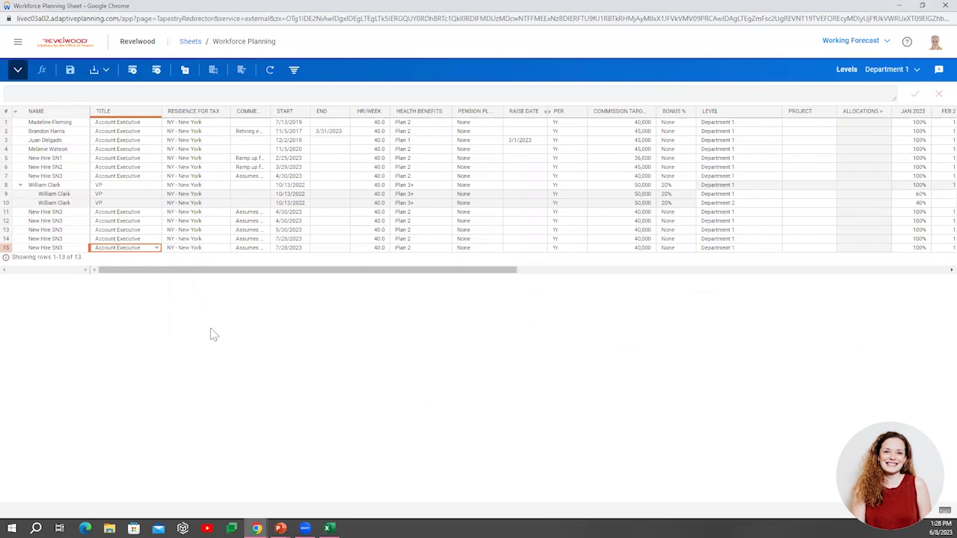
click(132, 70)
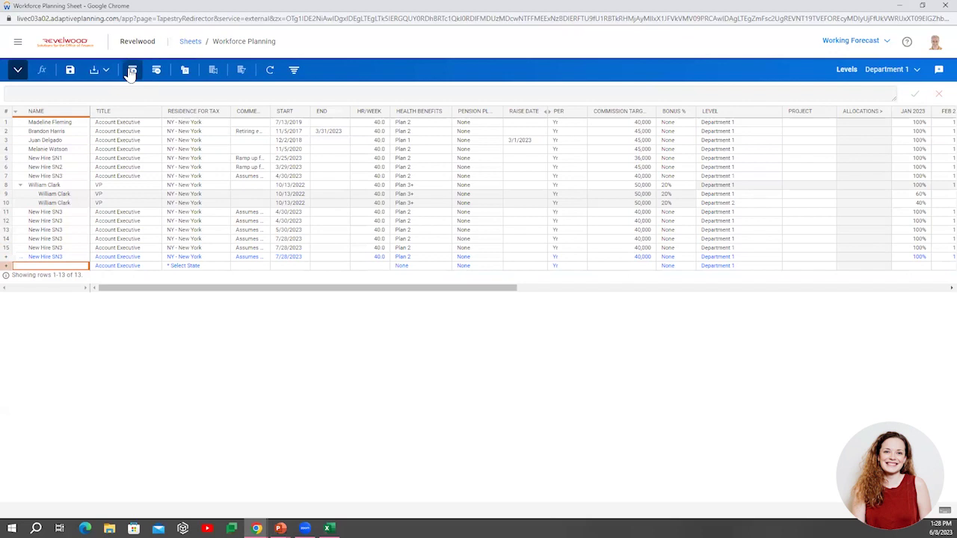
Step: Close the Workforce Planning sheet without saving and open the Current Month Expense Variance Analysis and What If - Financial Statement & Cash Impact reports in separate tabs
click(943, 6)
click(527, 74)
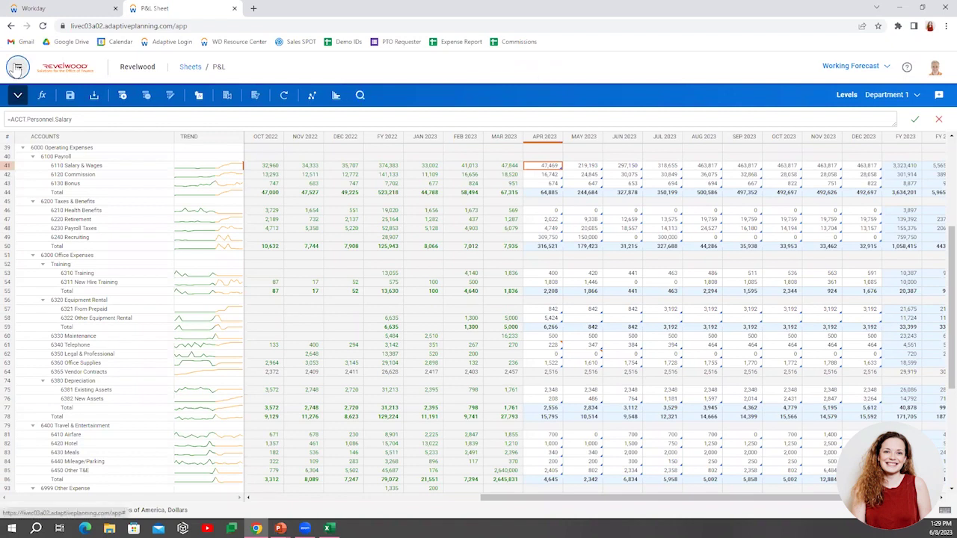
click(17, 67)
click(128, 171)
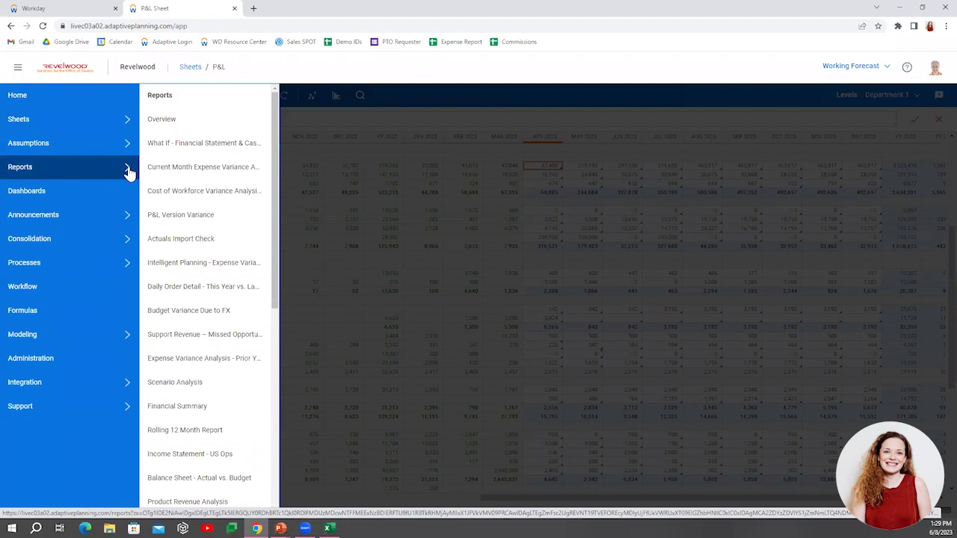
right_click(194, 169)
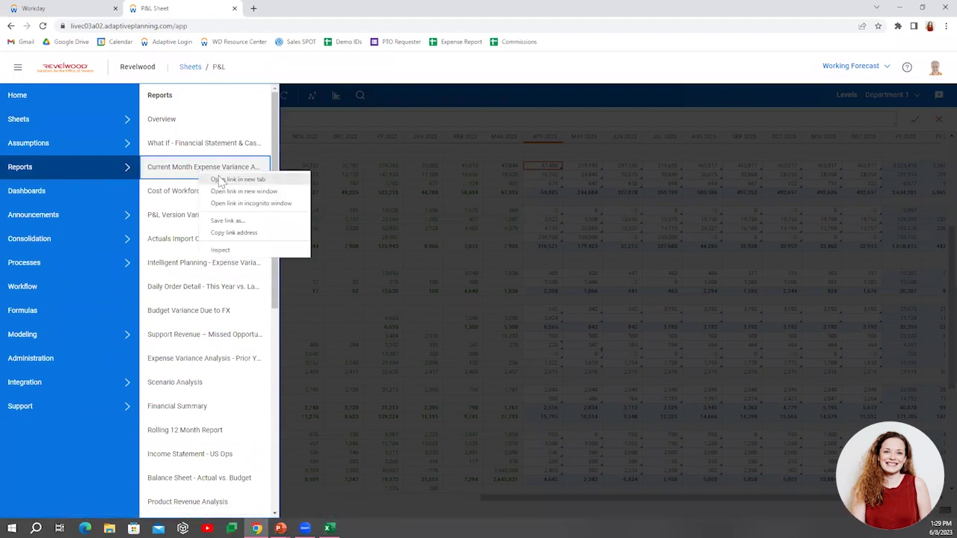
click(224, 176)
right_click(214, 145)
click(247, 147)
click(329, 7)
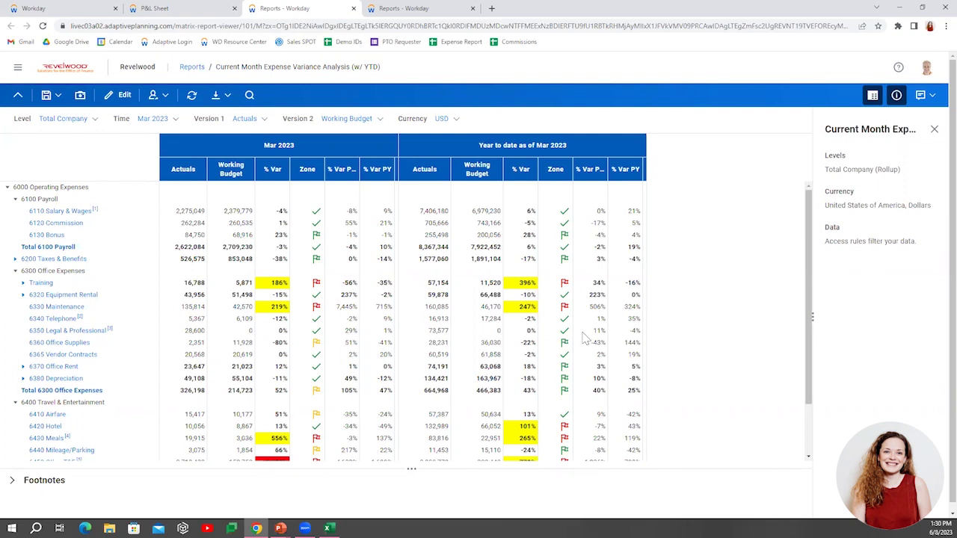
Step: Enlarge and expand the footnotes area of the expense variance report, examine the notes, and collapse it again
drag(409, 468, 412, 409)
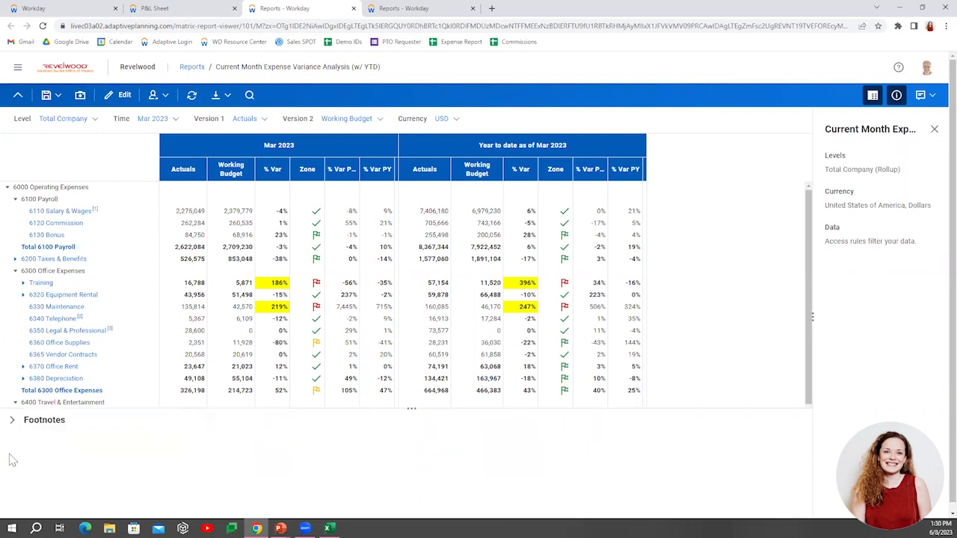
click(12, 421)
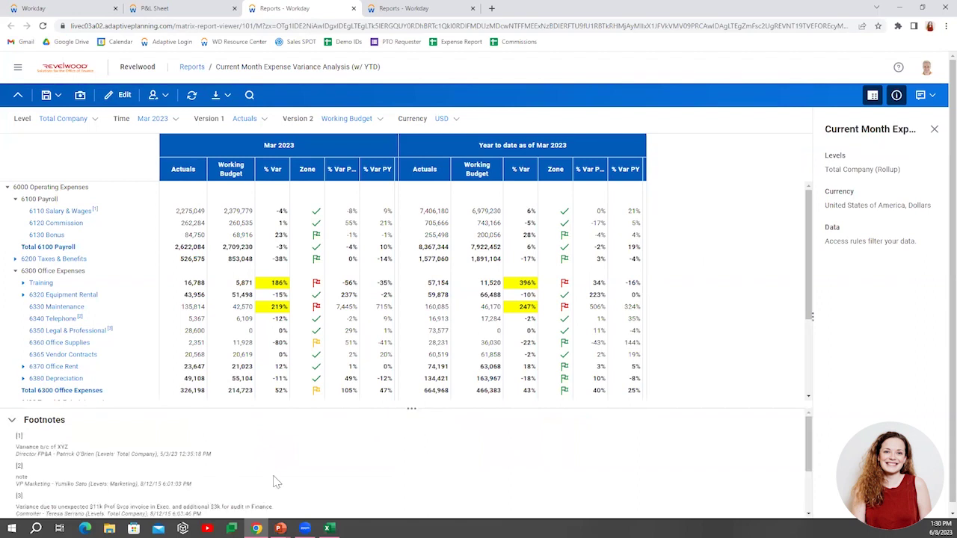
click(335, 485)
click(12, 420)
drag(411, 408, 411, 469)
Step: Examine the report's information on levels, currency and data access, and view the available currency options
click(887, 212)
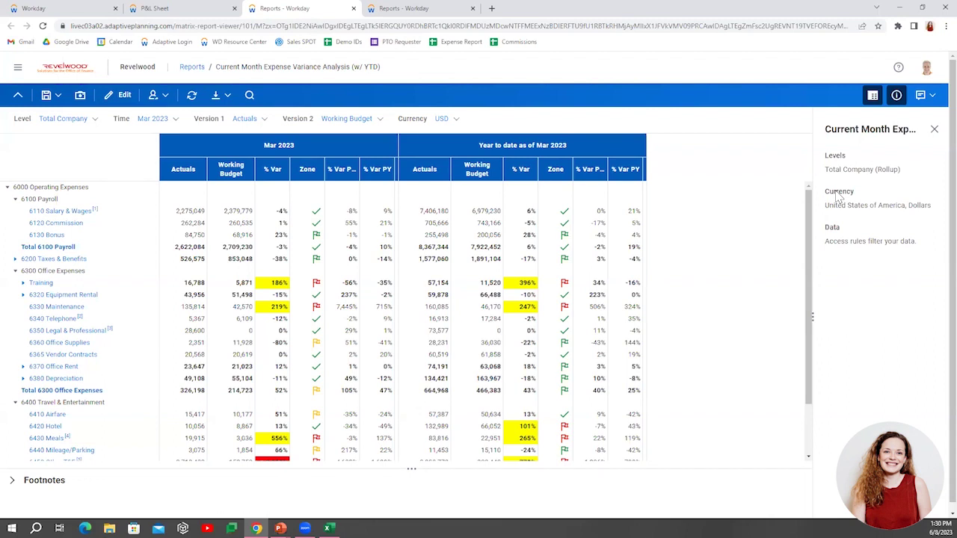
click(430, 118)
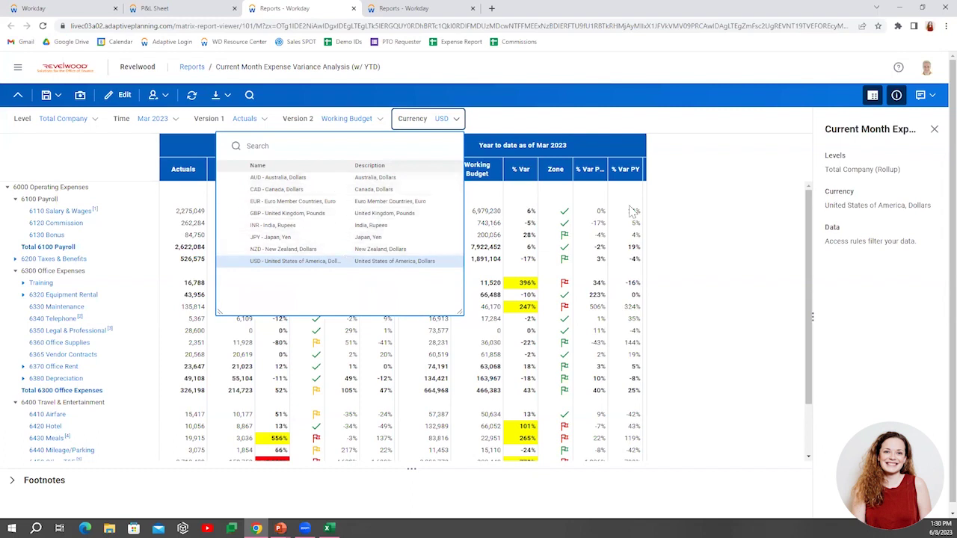
click(703, 171)
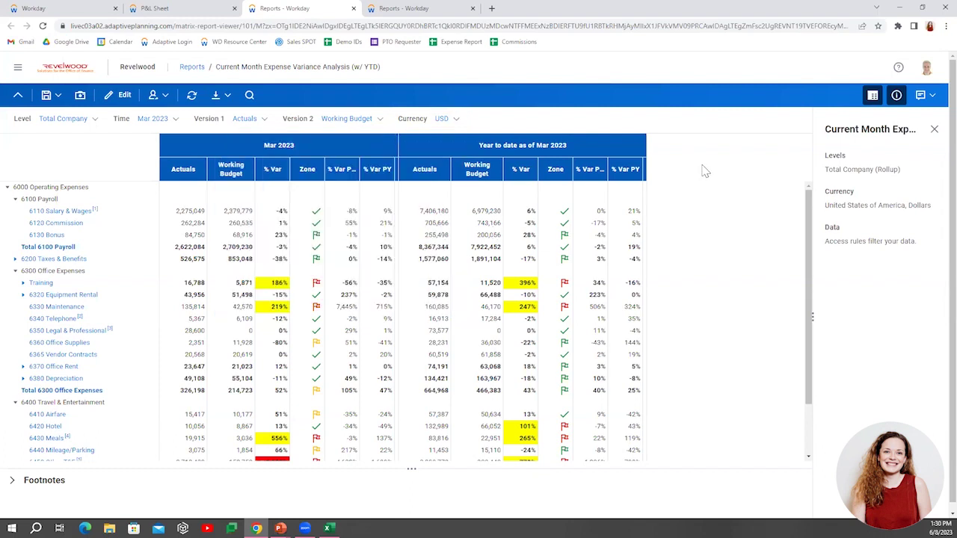
Step: Explore the March 2023 Actuals value for 6450 Other T&E, drill into its transactions, and return to the variance report
scroll(703, 171, down, 2)
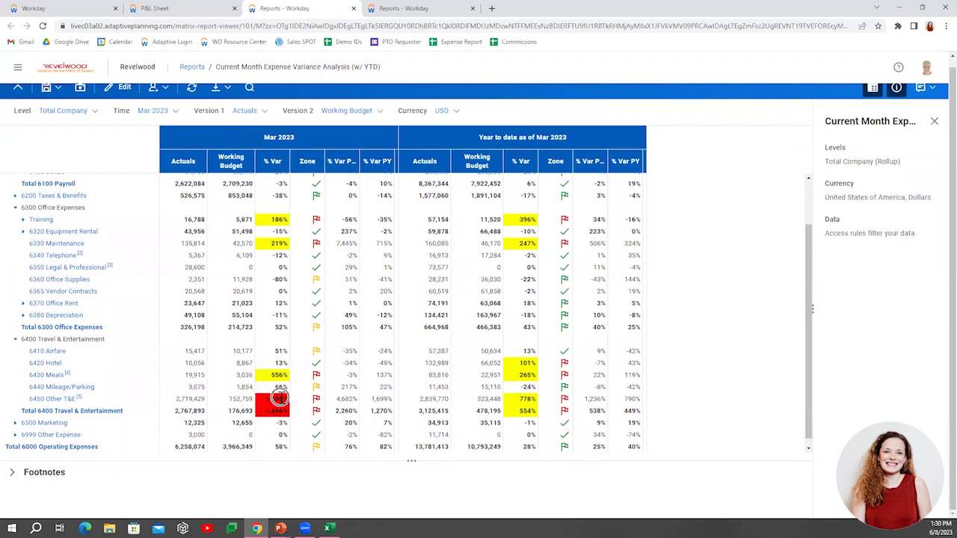
click(191, 405)
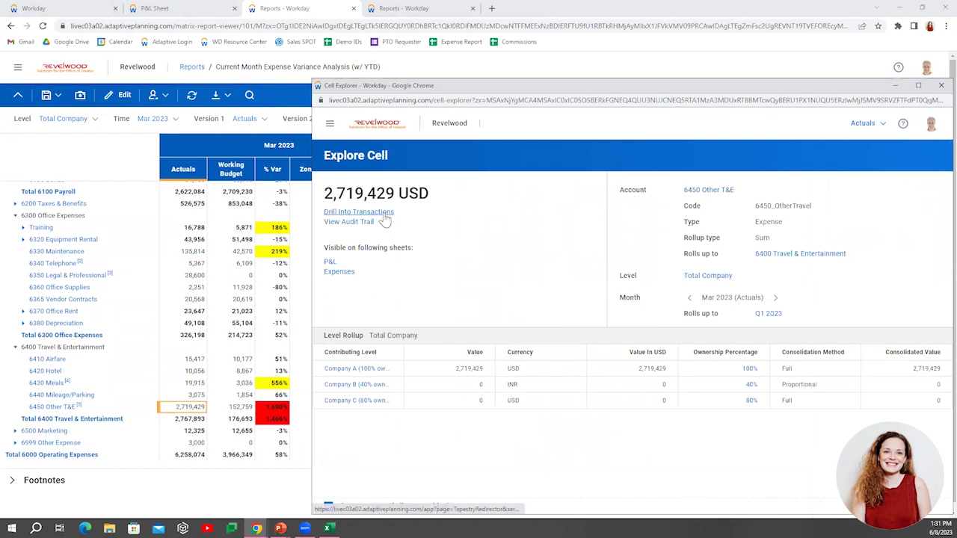
click(386, 213)
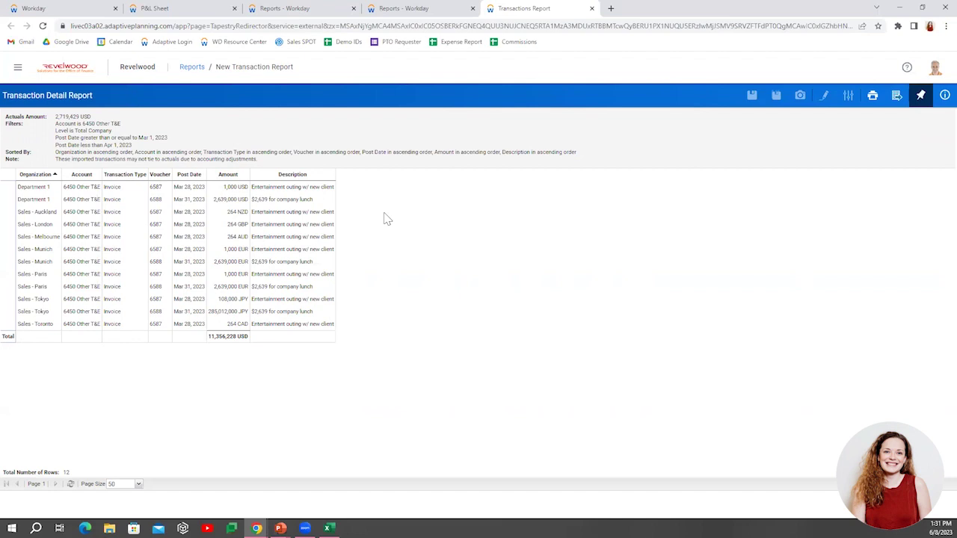
click(591, 8)
click(313, 11)
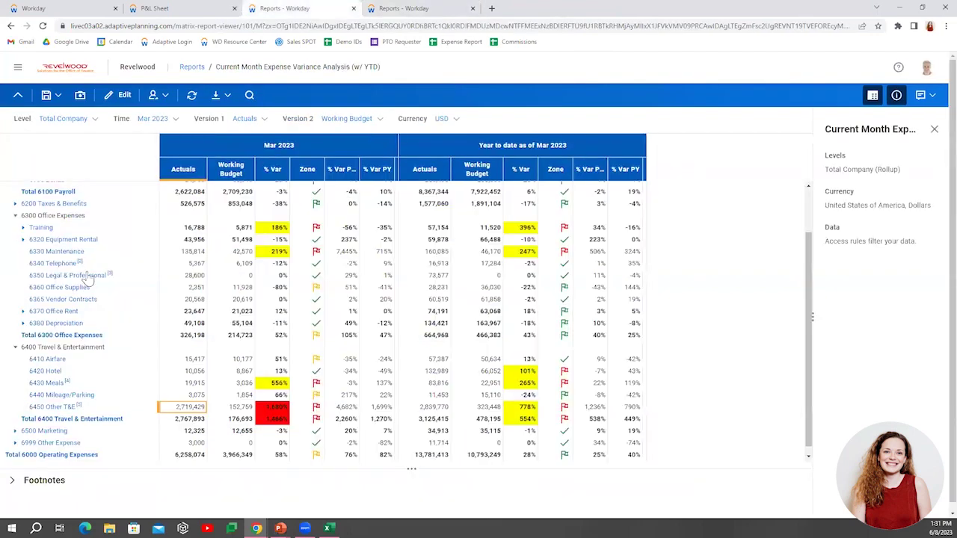
Step: Drill into 6110 Salary & Wages by Function and back, and view the report's download formats
scroll(89, 273, up, 2)
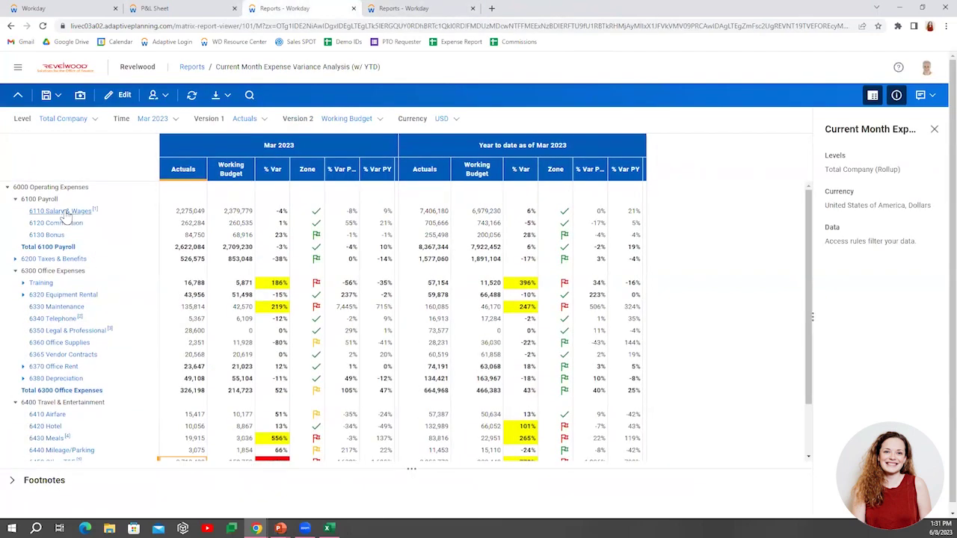
right_click(63, 216)
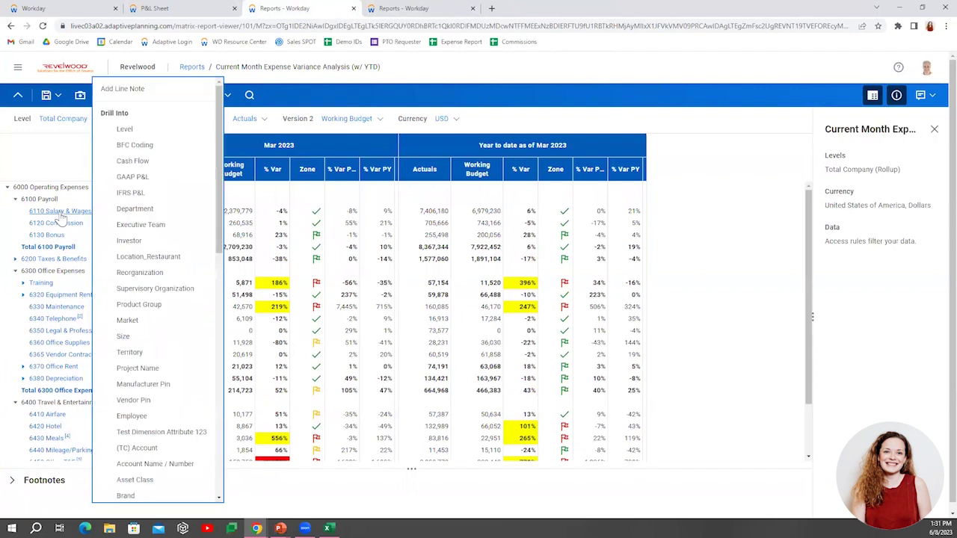
scroll(192, 401, down, 5)
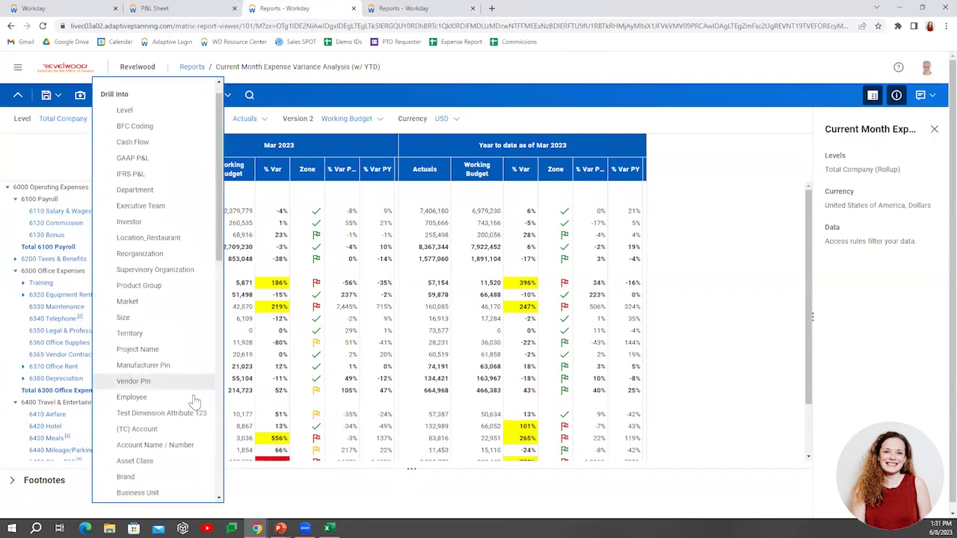
click(130, 492)
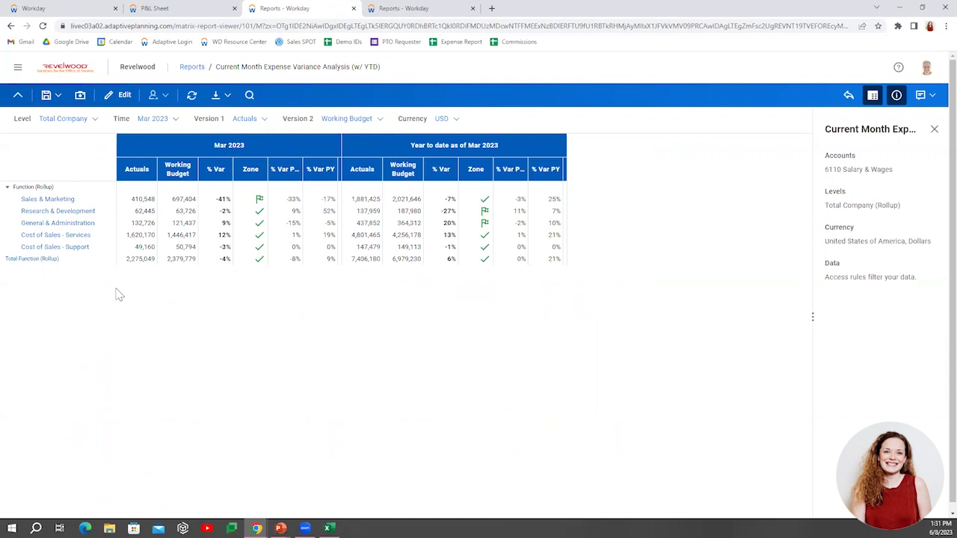
click(847, 98)
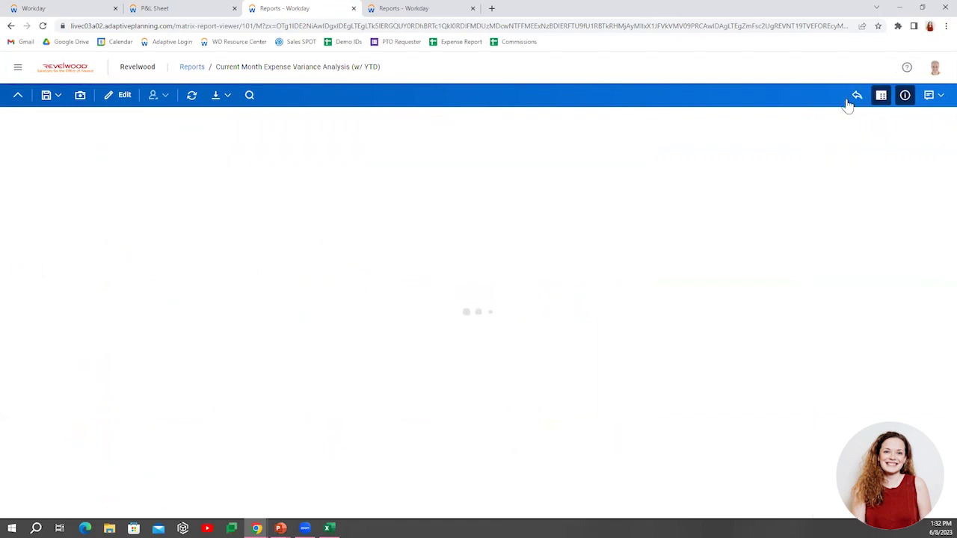
click(224, 95)
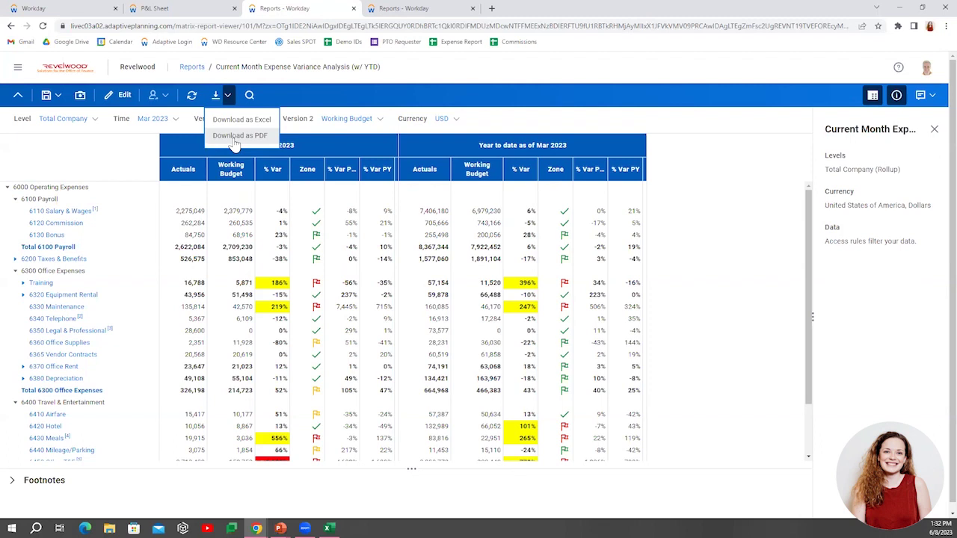
Step: Edit the expense variance report, adding the FTE account from the Workforce Planning modeled accounts as a row below 6000 Operating Expenses
click(113, 97)
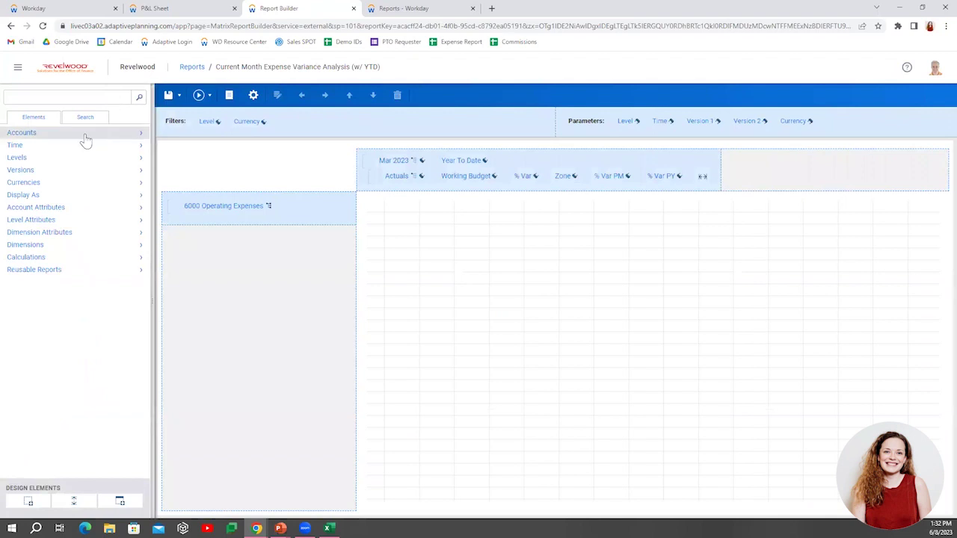
click(22, 133)
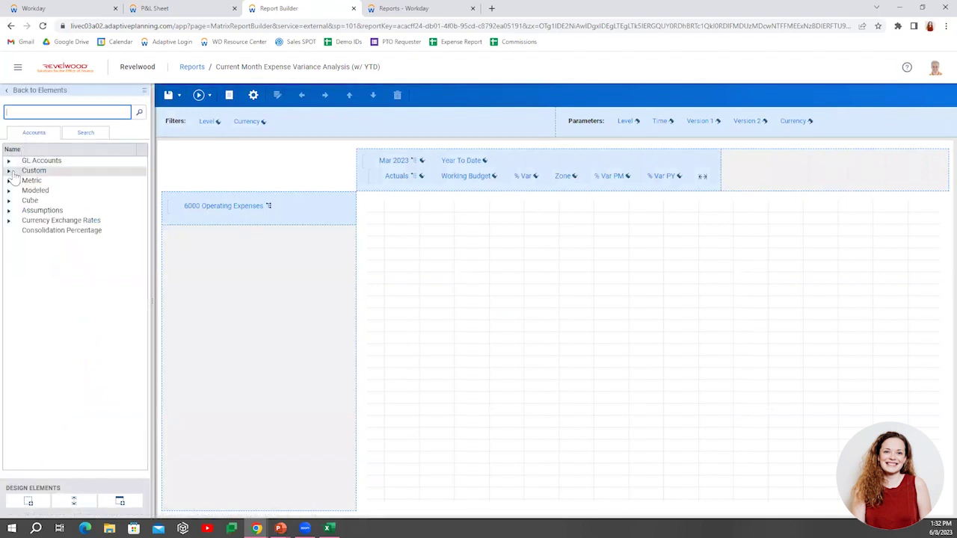
click(8, 190)
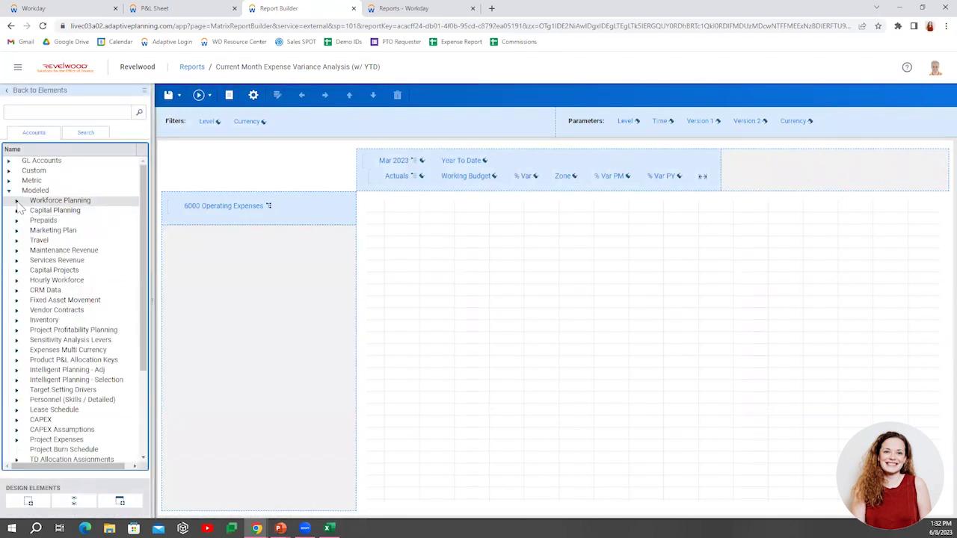
click(16, 200)
drag(43, 230, 205, 225)
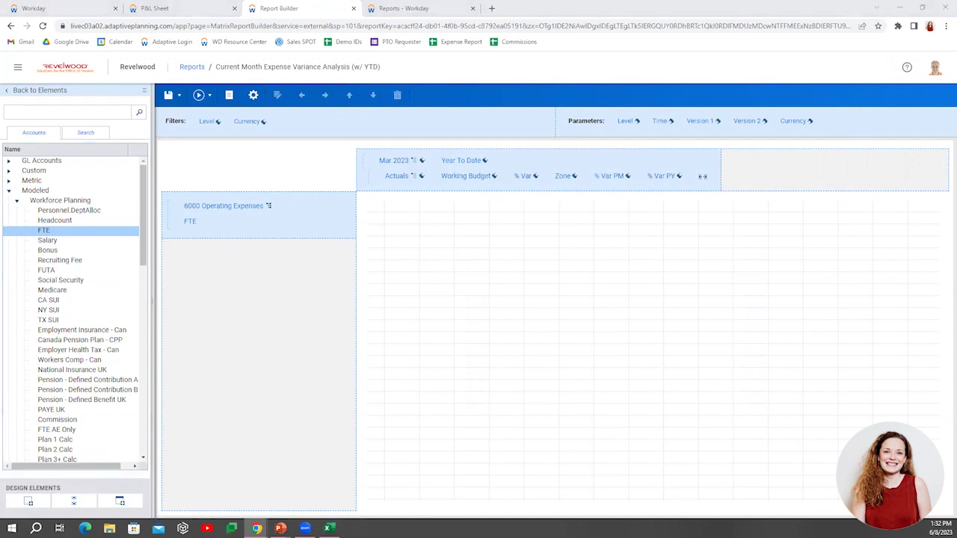
click(206, 220)
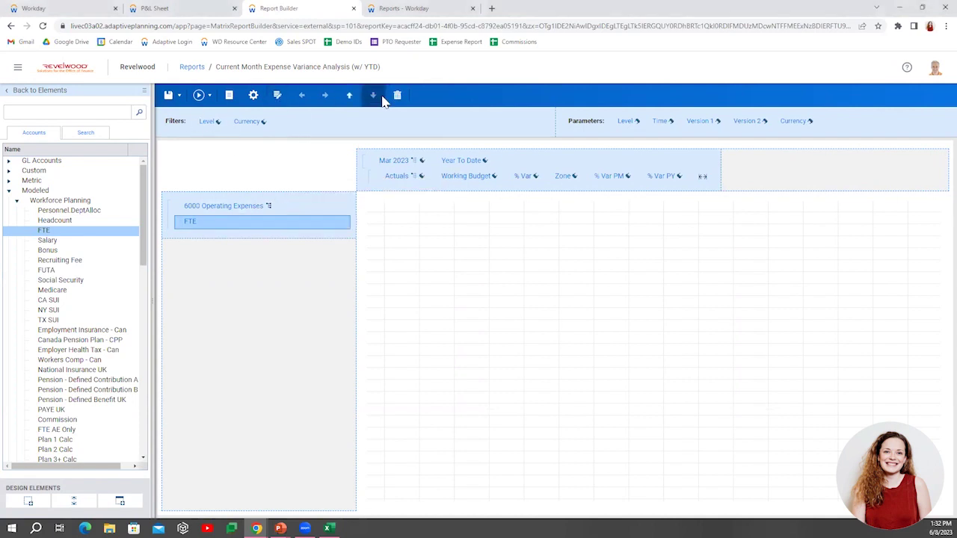
Step: Close the variance report and examine the balance sheet, cash flow and financial metrics in the What If - Financial Statement & Cash Impact report
click(379, 14)
click(353, 8)
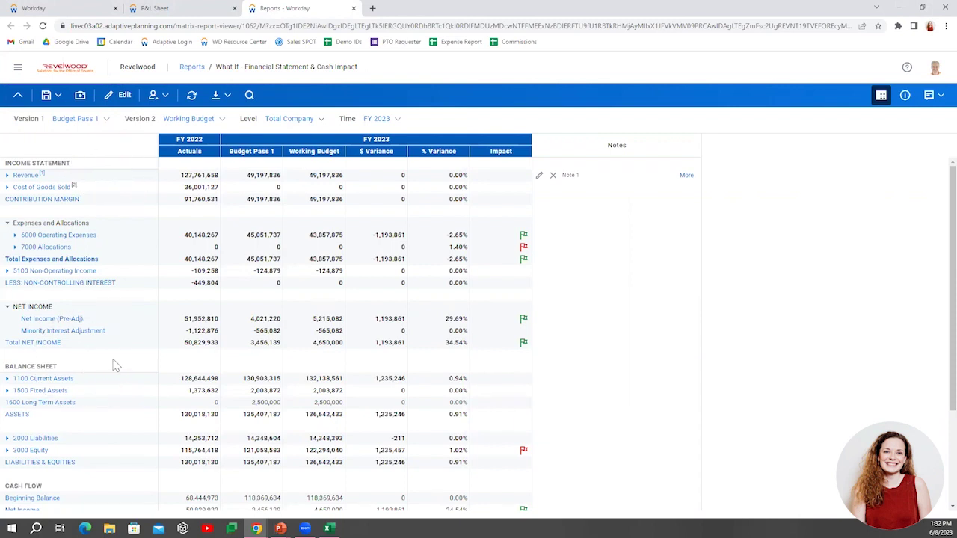
scroll(113, 364, down, 3)
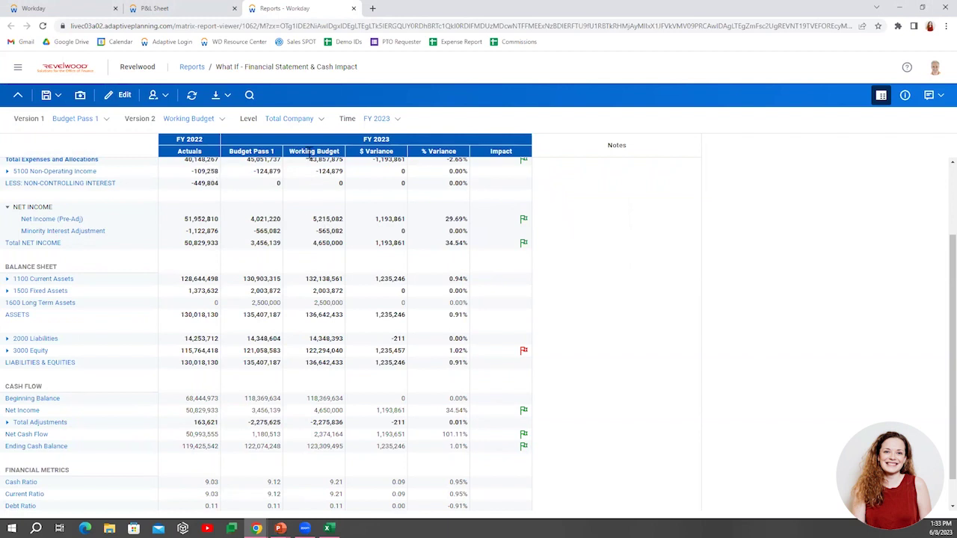
scroll(633, 394, down, 1)
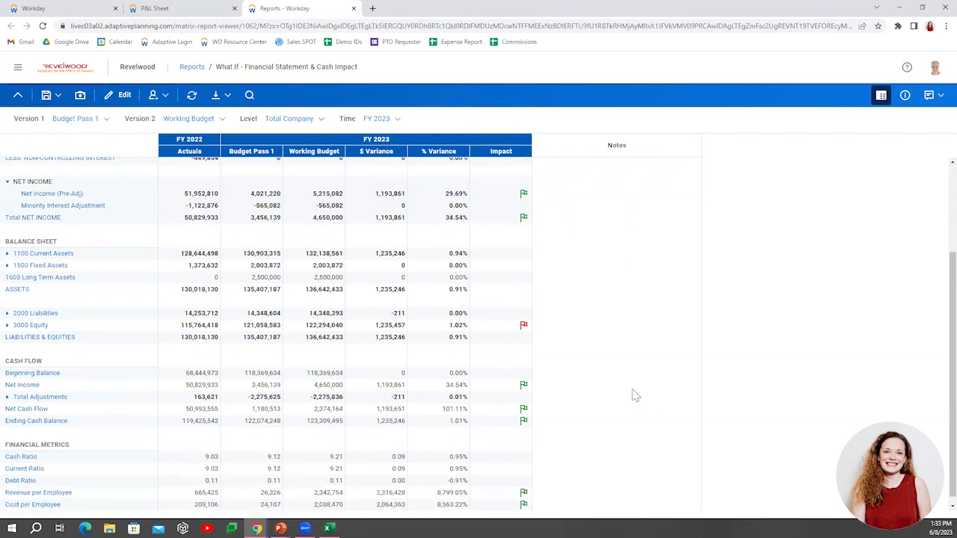
click(129, 477)
click(129, 477)
Step: Switch to the board package workbook in Excel and select the October 2022 Product Revenue value on the Formatted sheet
click(255, 528)
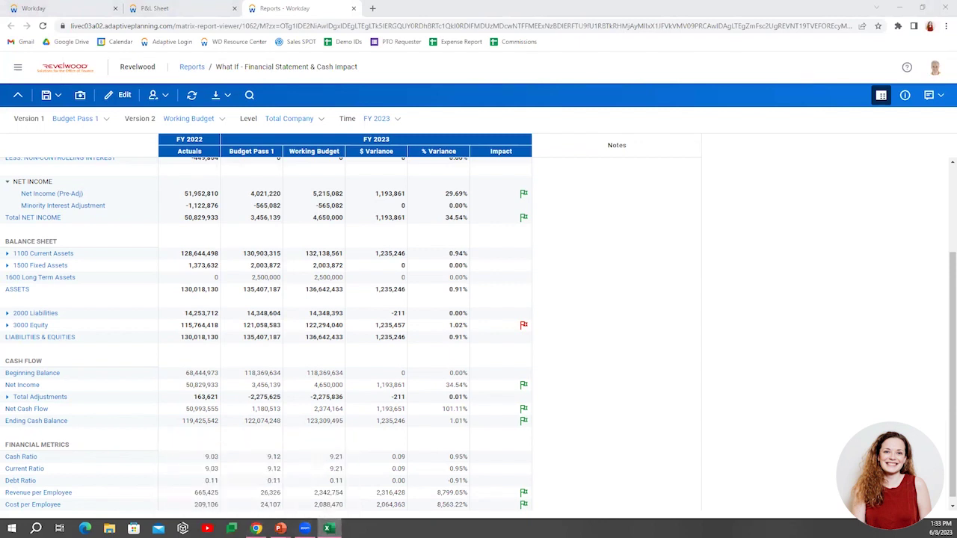
click(326, 528)
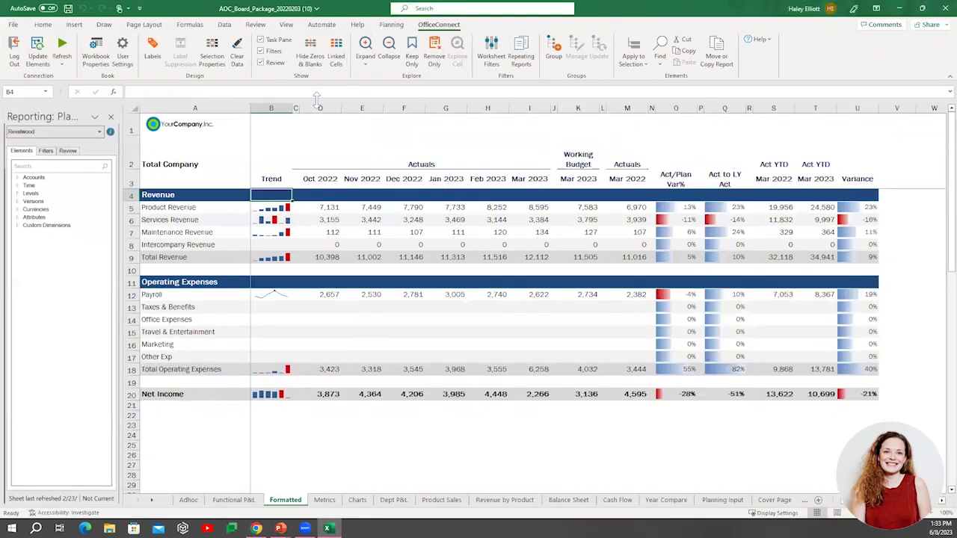
click(337, 210)
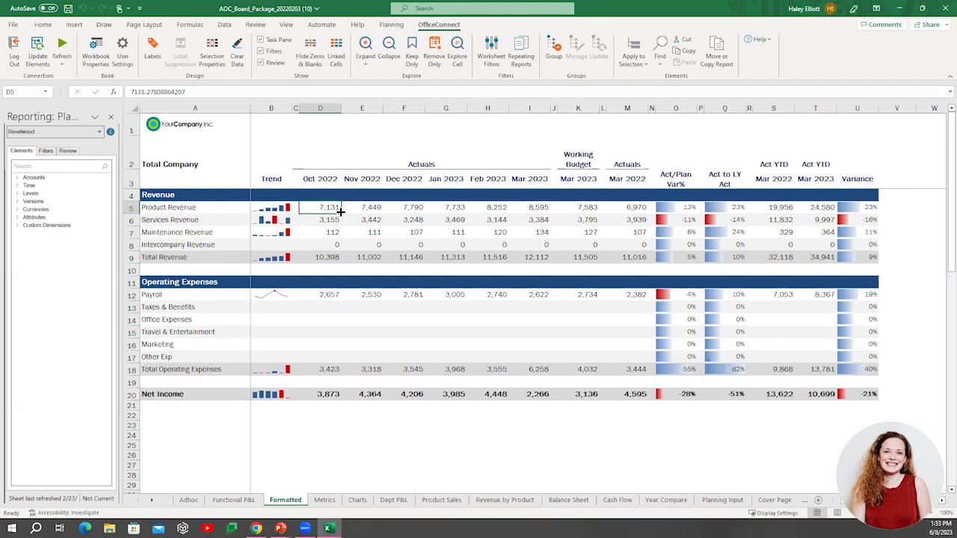
Step: Highlight the linked cells and explore the source details of the March 2023 Product Revenue value
click(335, 62)
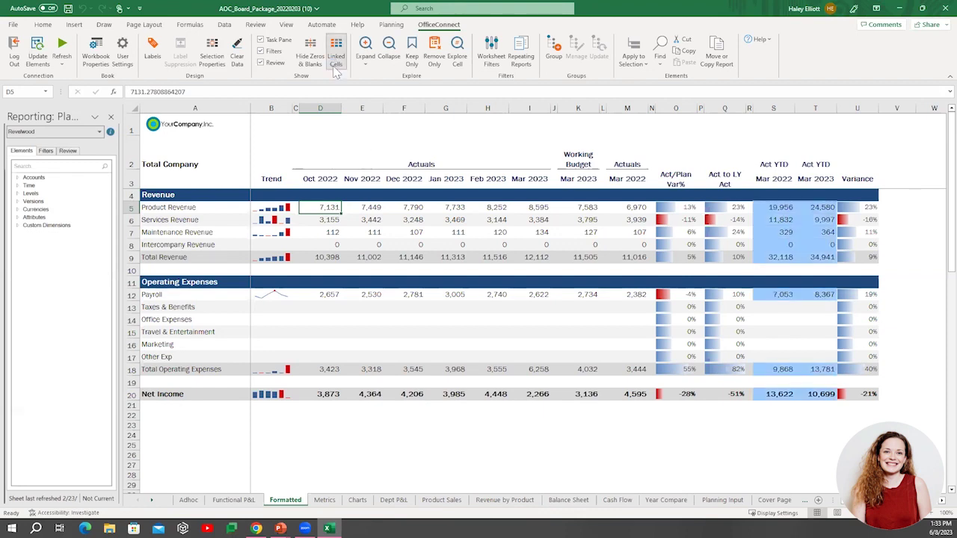
click(540, 209)
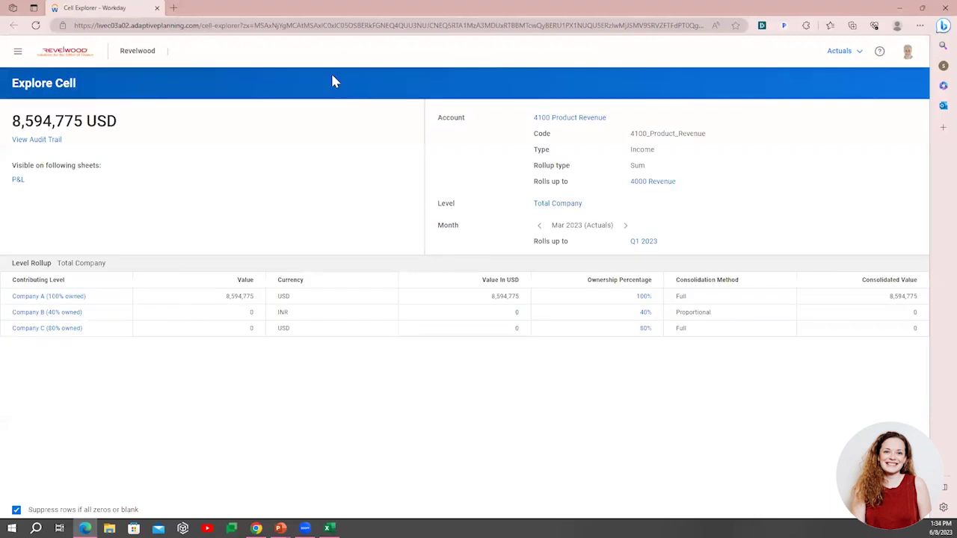
click(944, 7)
drag(317, 183, 532, 181)
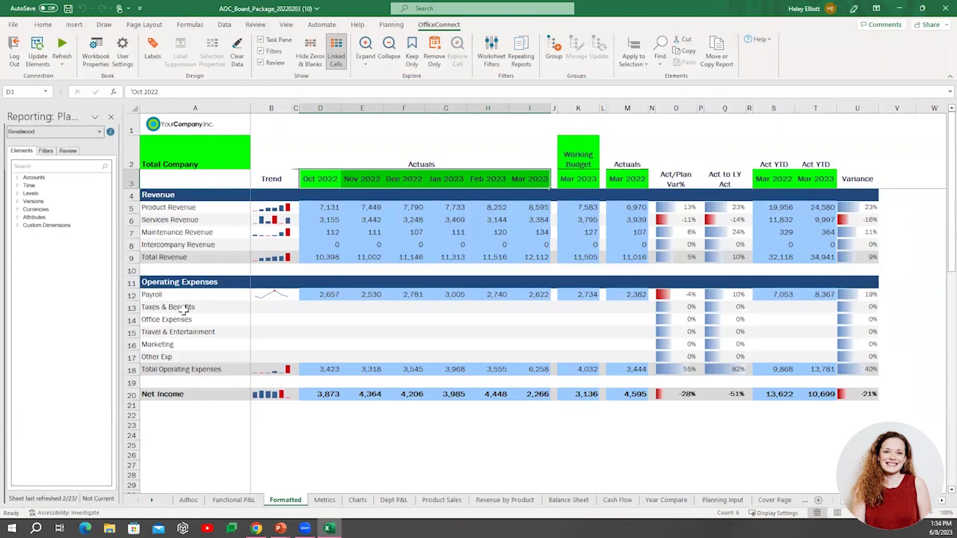
Step: Link GL accounts 6200 Taxes & Benefits through 6999 Other Expense to the empty expense rows and turn off the linked-cell highlighting
drag(131, 307, 133, 353)
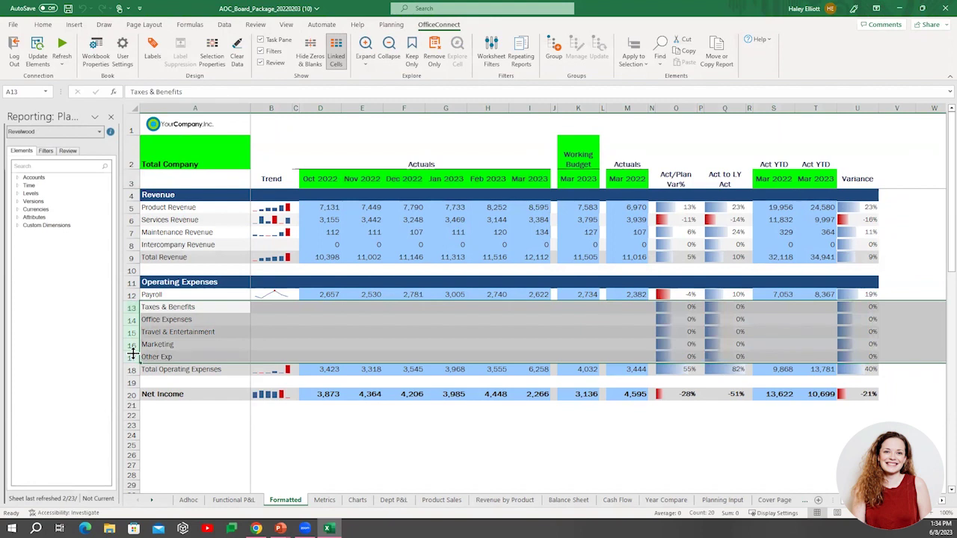
click(17, 177)
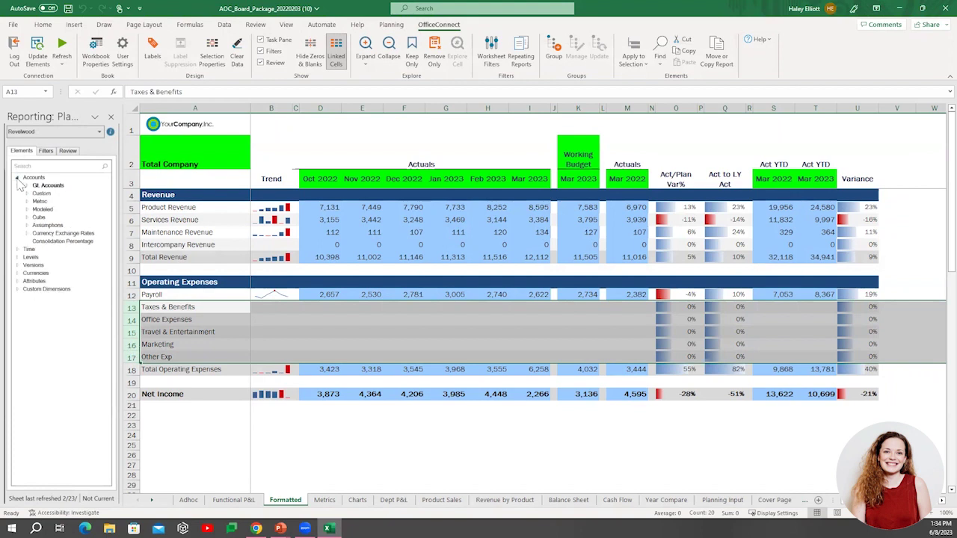
click(26, 185)
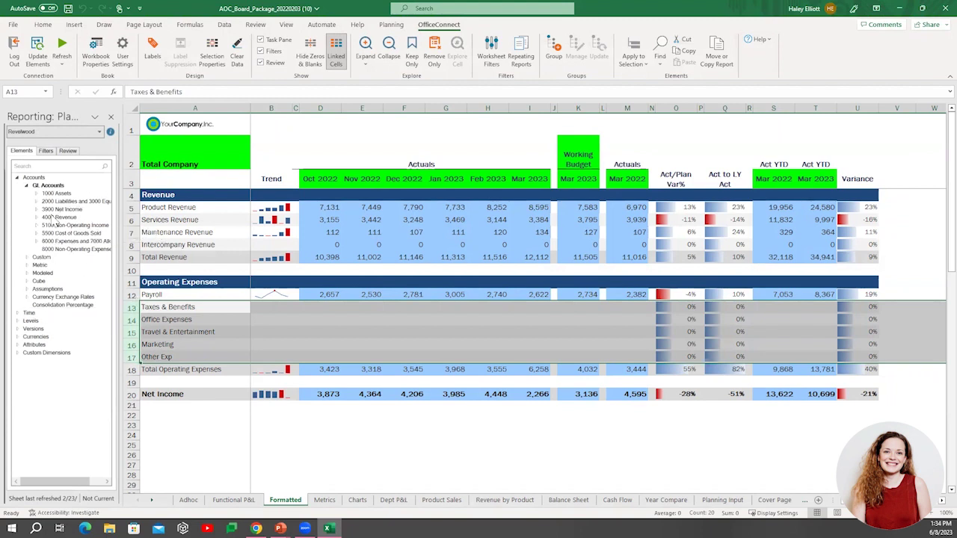
click(35, 240)
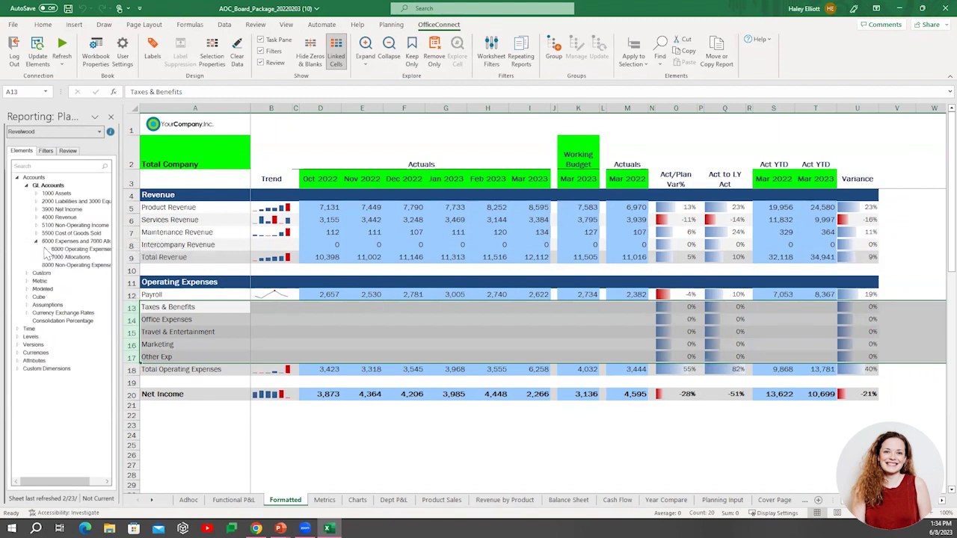
click(46, 249)
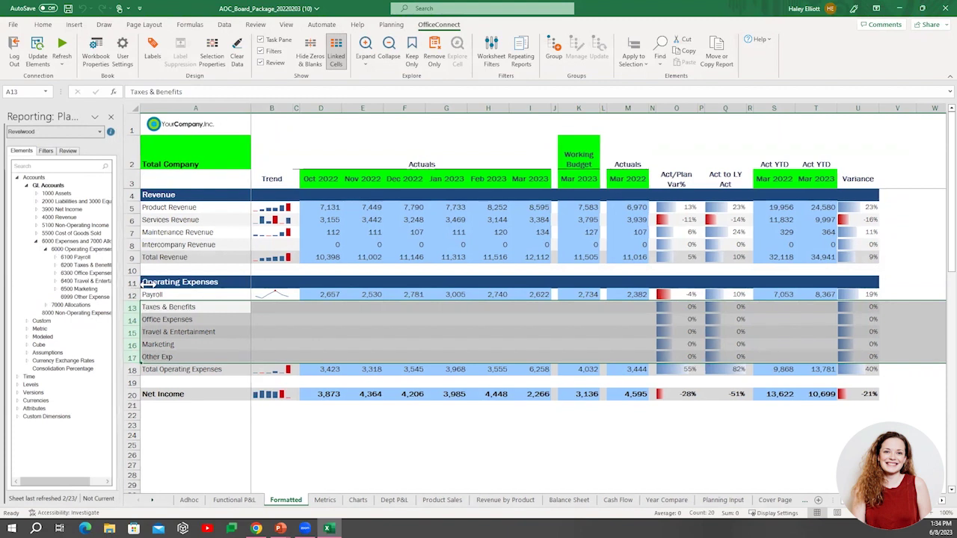
drag(142, 282, 157, 282)
click(105, 265)
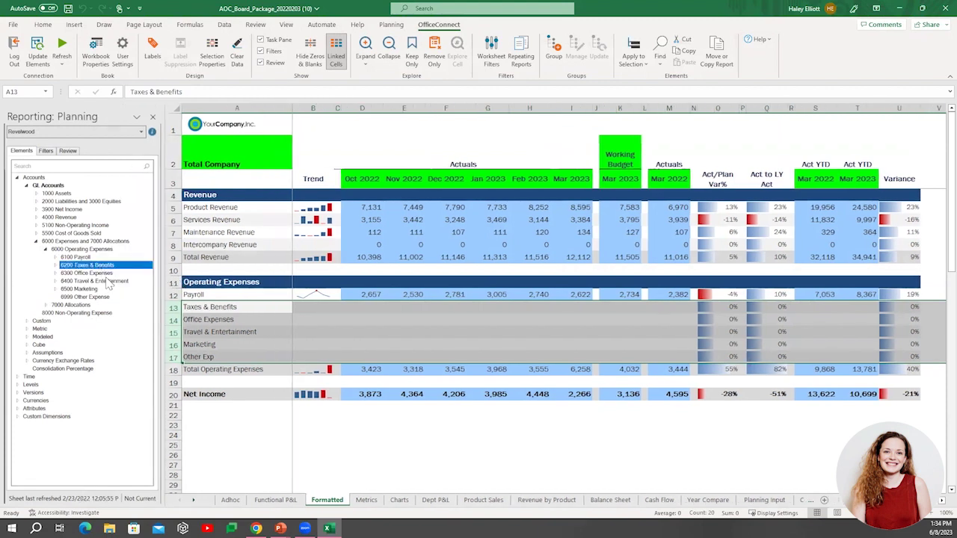
shift+click(101, 297)
drag(95, 275, 239, 308)
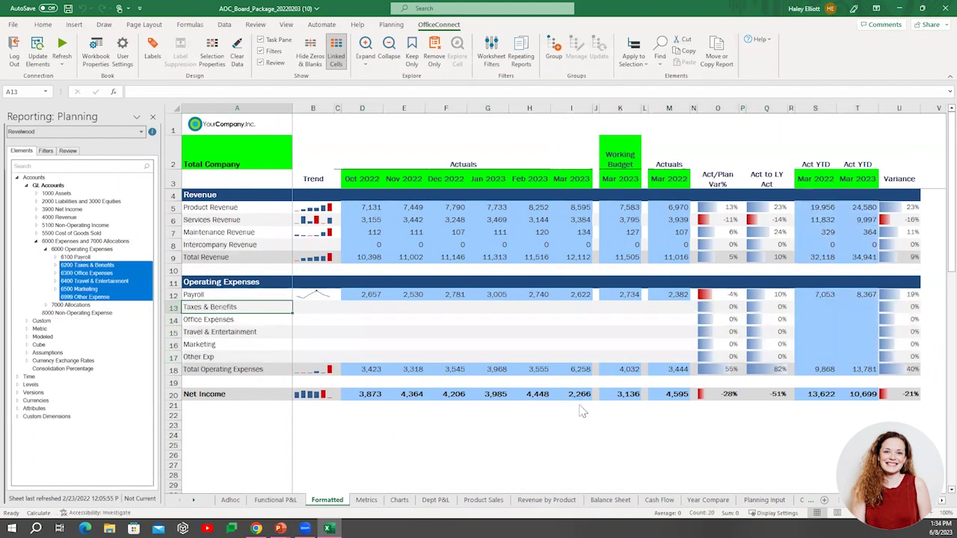
click(725, 222)
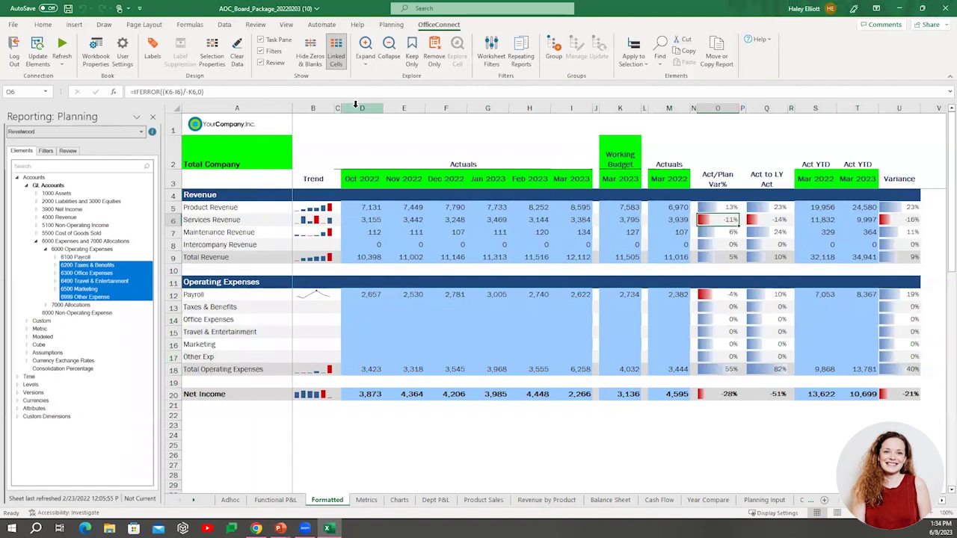
click(338, 63)
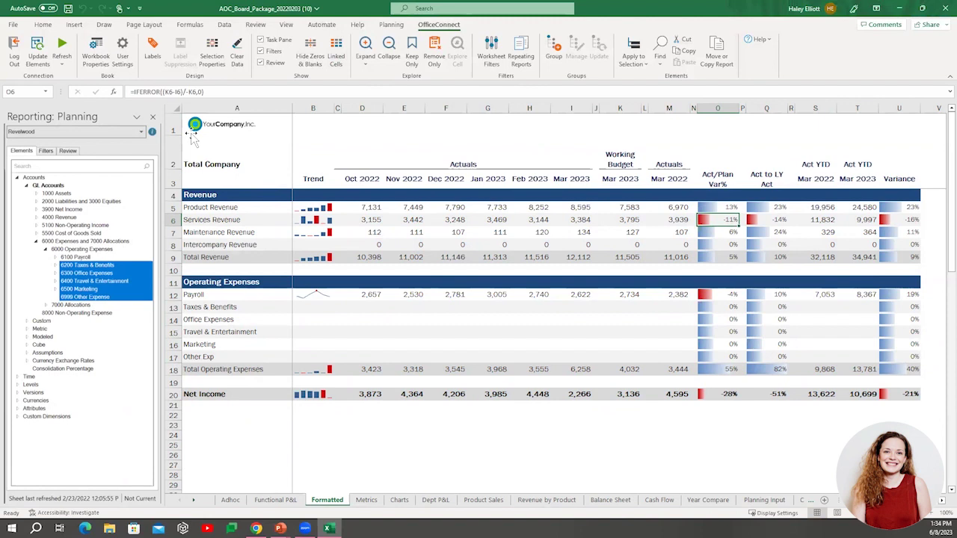
Step: Set the workbook's report date to April 28, 2023 and refresh the report data
click(95, 63)
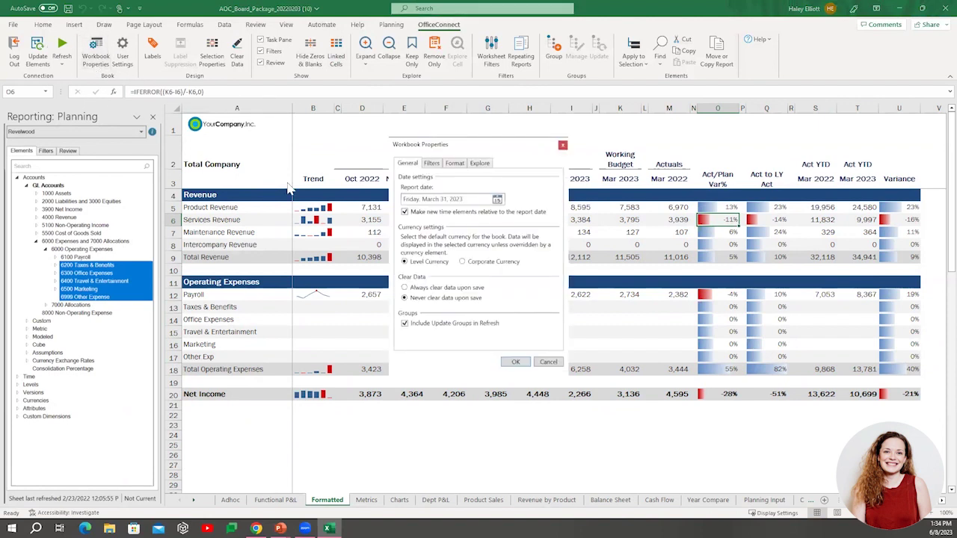
click(497, 200)
click(479, 213)
click(467, 266)
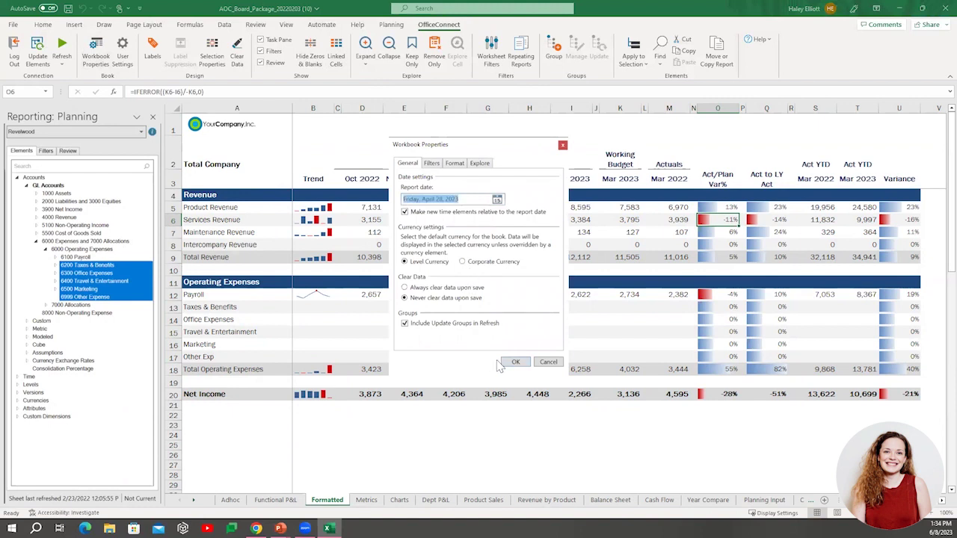
click(515, 362)
click(62, 47)
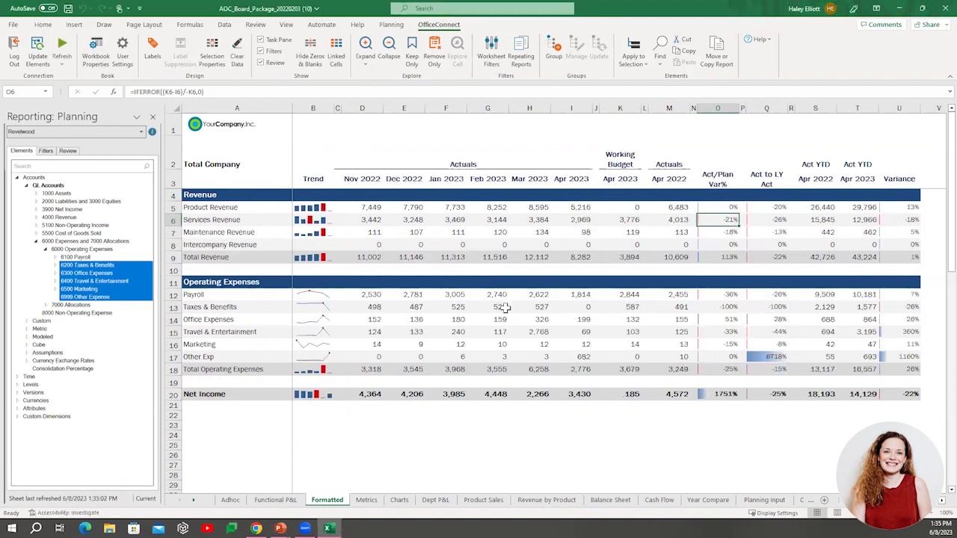
Step: Check the month and year-to-date headers and expand the Payroll row into its child accounts
drag(571, 179, 378, 185)
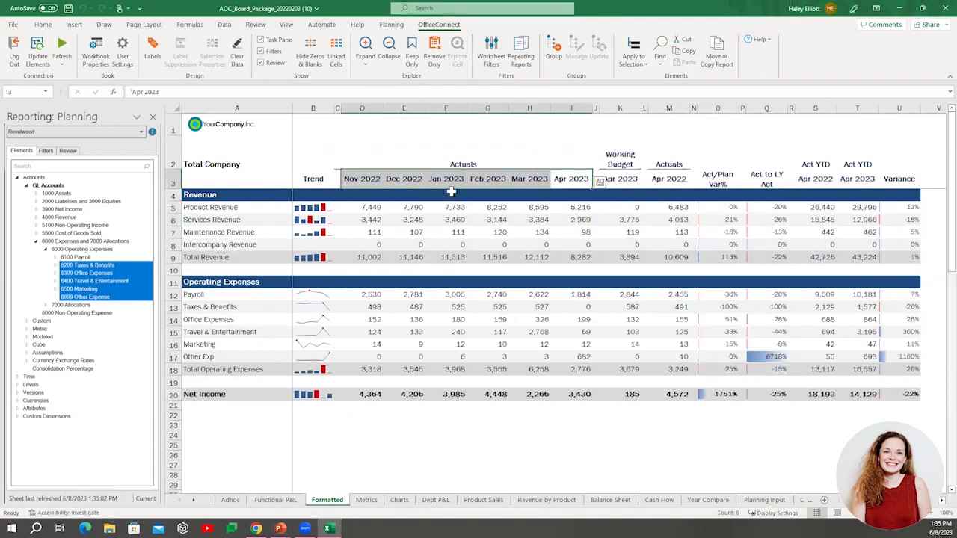
drag(815, 179, 908, 179)
mouse_move(730, 213)
mouse_down()
mouse_move(725, 266)
mouse_move(726, 206)
mouse_up()
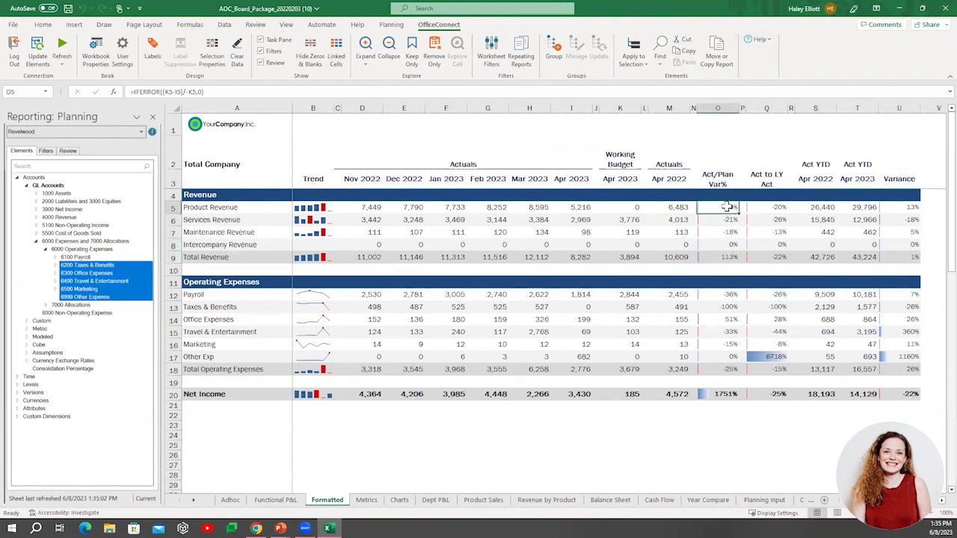
click(173, 294)
click(366, 54)
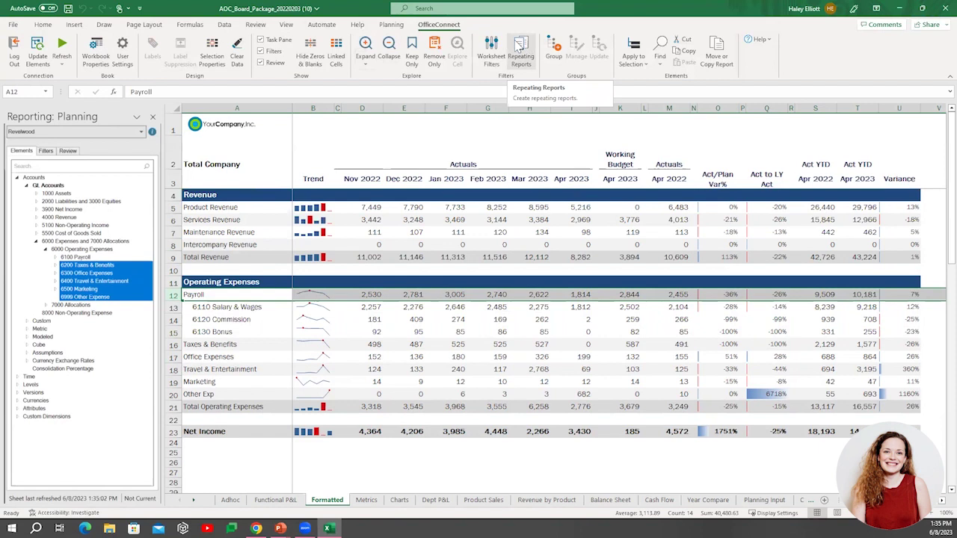
Step: Create repeating reports by level for Department 1, Department 2 and Department 3 under Company A's United States operations
click(523, 66)
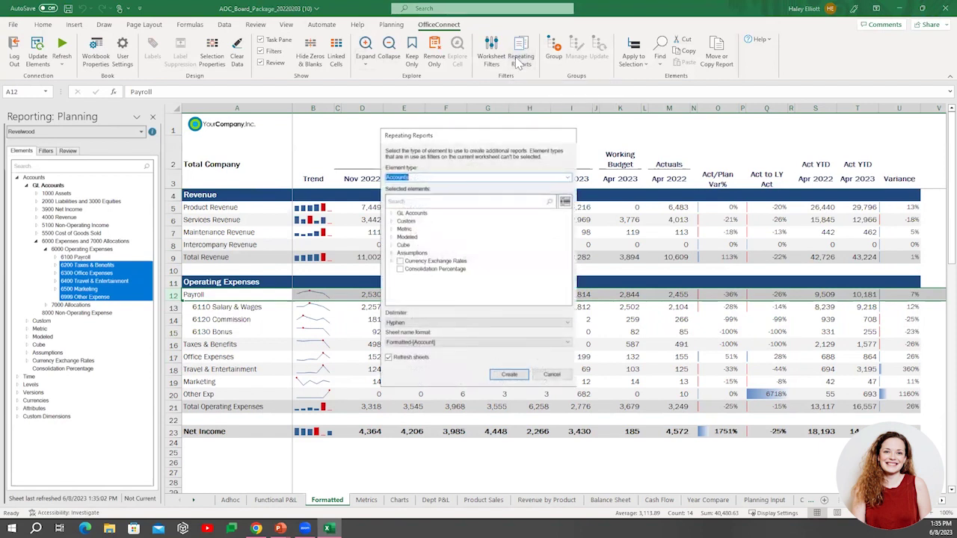
scroll(400, 206, down, 7)
click(401, 222)
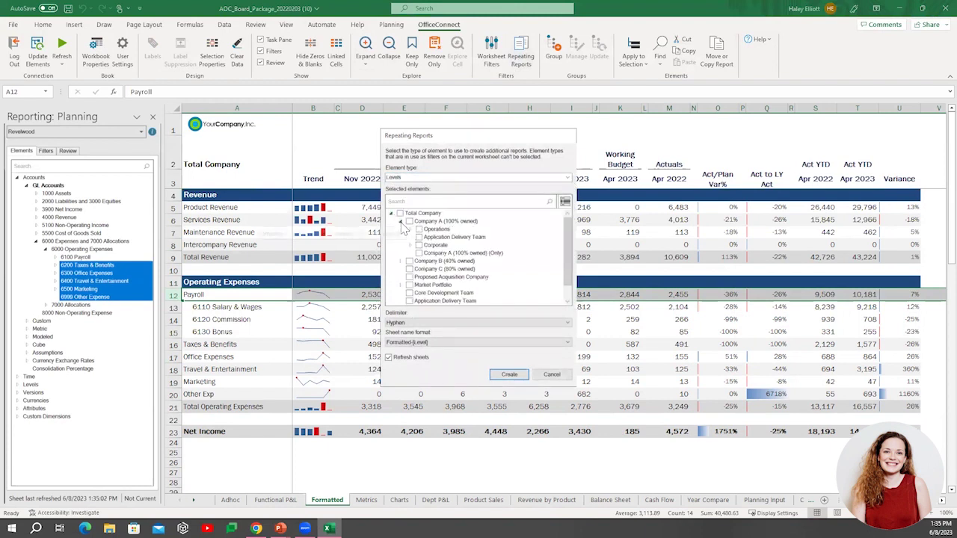
click(410, 230)
click(419, 238)
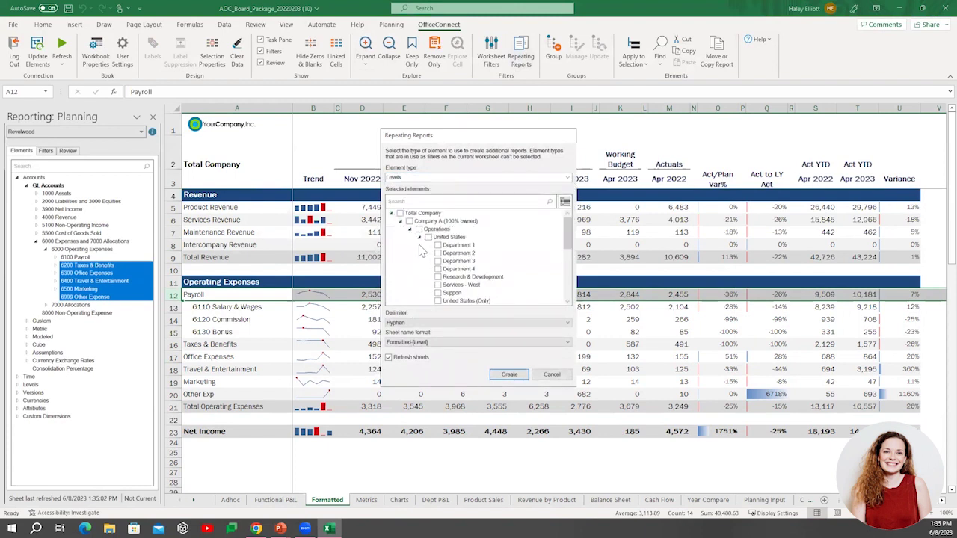
click(437, 245)
click(437, 254)
click(439, 261)
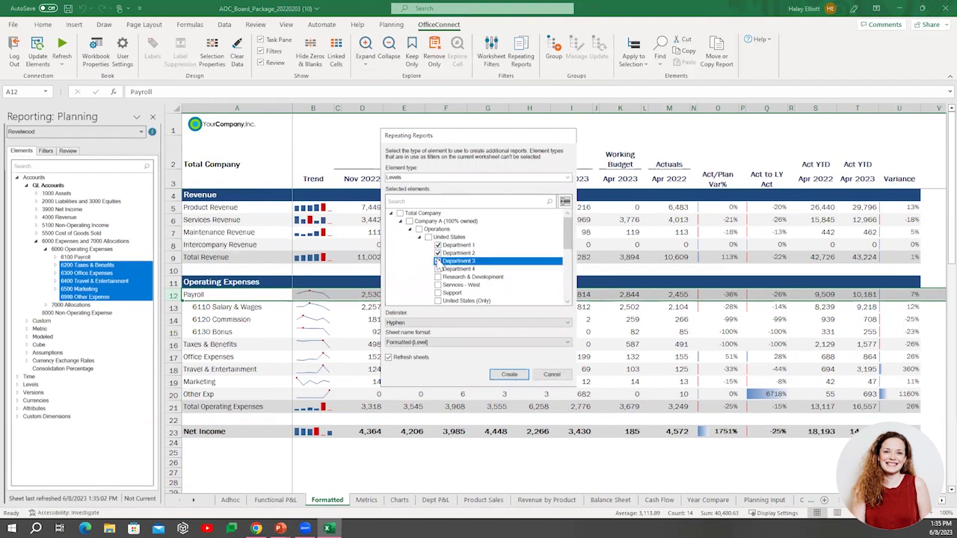
click(509, 373)
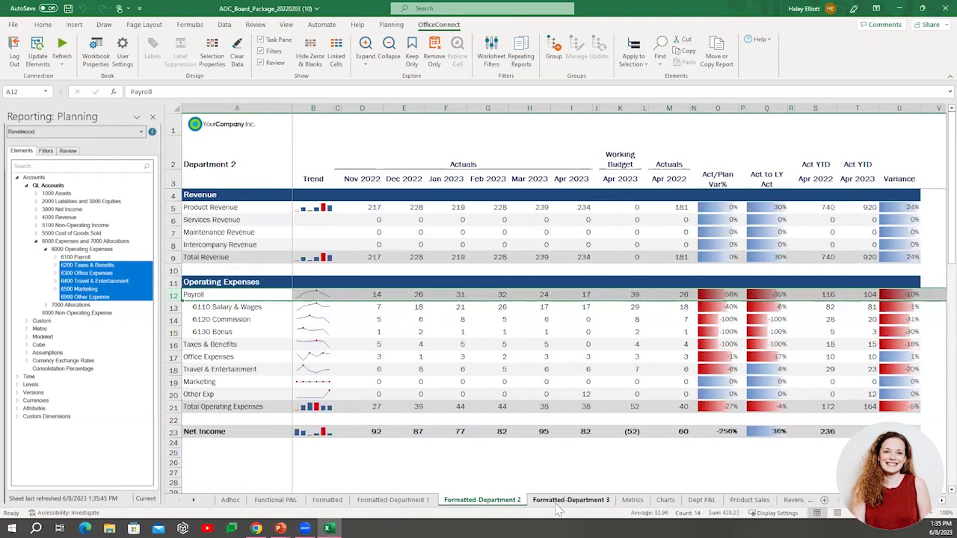
Step: Review the Department 2 and Department 1 report sheets and return to the Formatted sheet
click(471, 501)
click(393, 501)
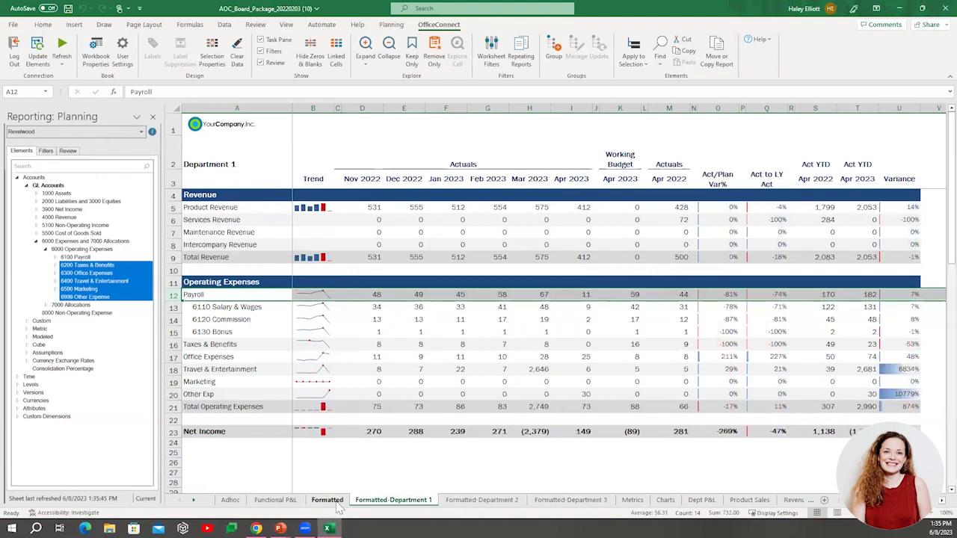
click(327, 500)
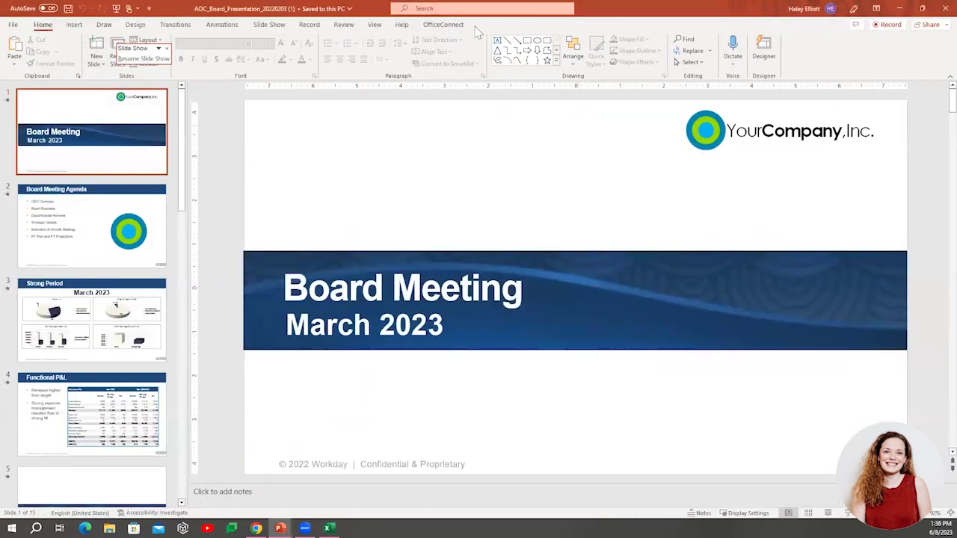
Step: Switch to the board meeting presentation in PowerPoint and show its OfficeConnect commands
click(454, 25)
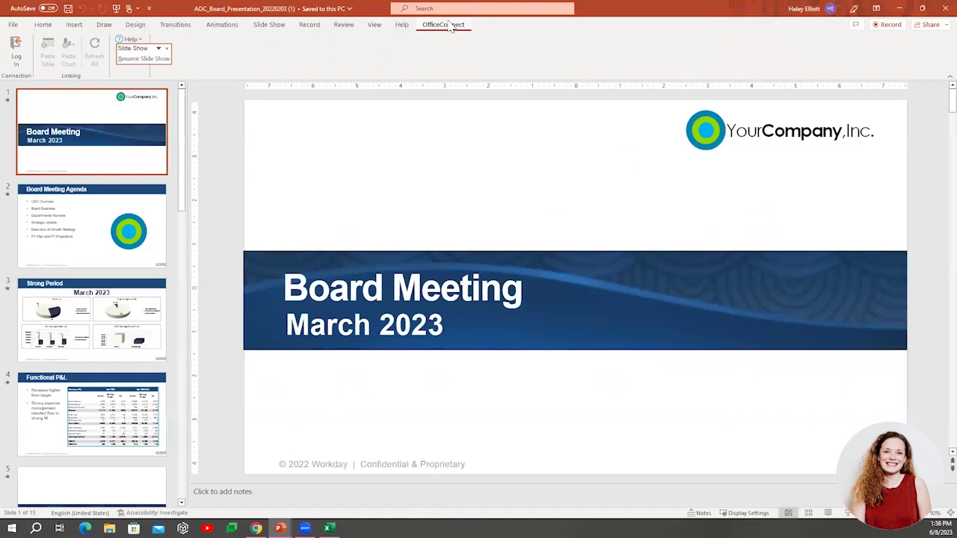